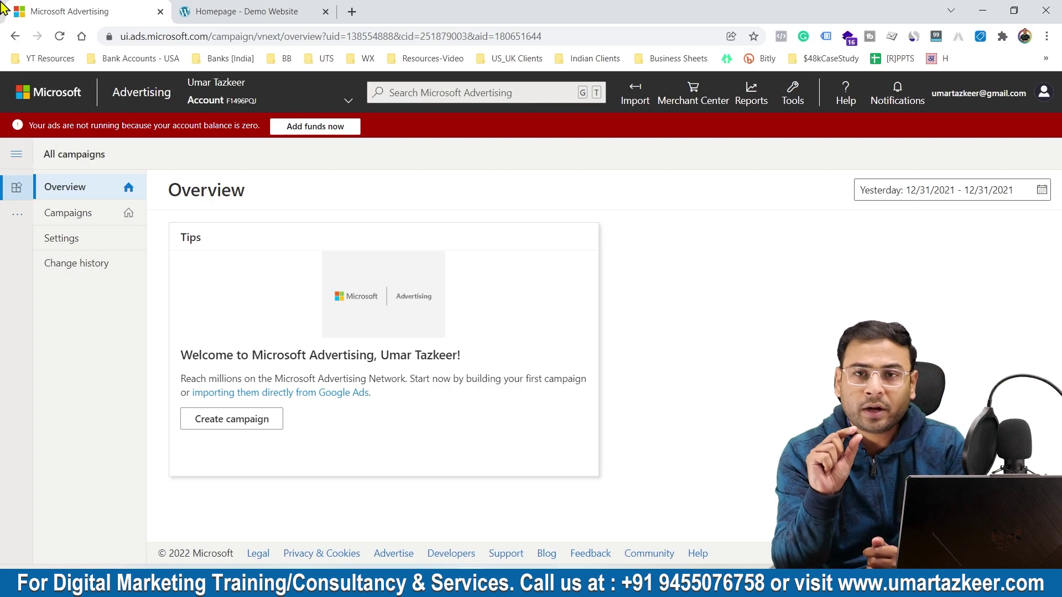
- Open Notepad and write the heading "Audience - Remarketing" in a new note
key("super+r")
type("notepad")
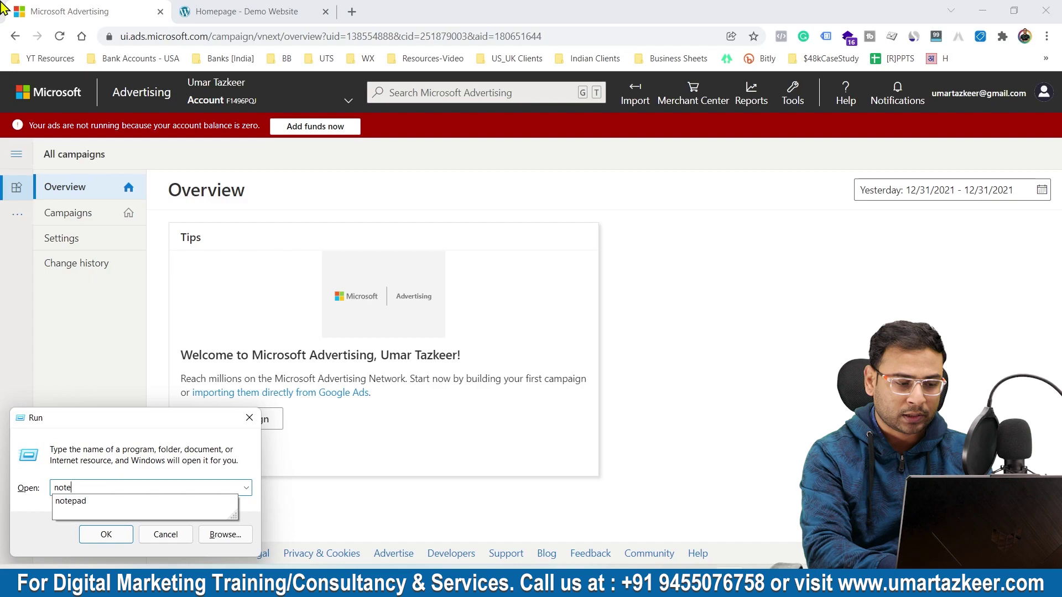
key("Return")
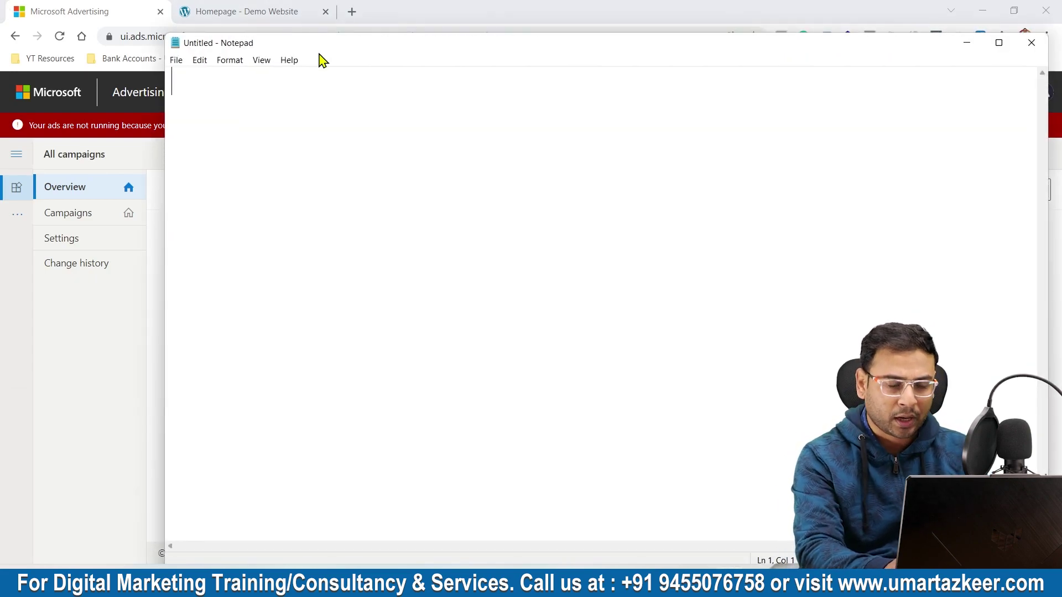
type("Audience ")
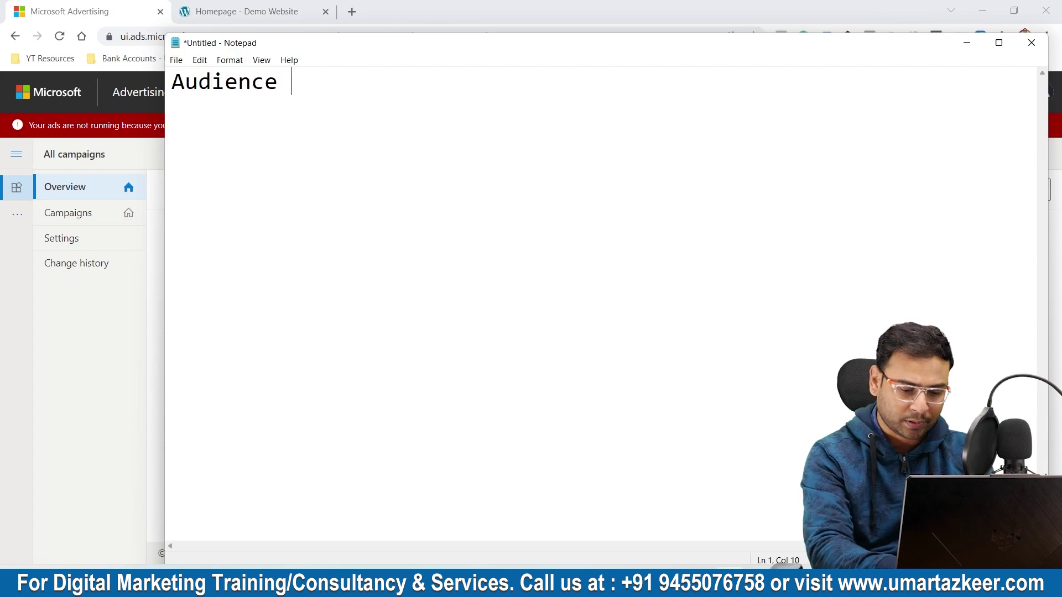
type("- Remark")
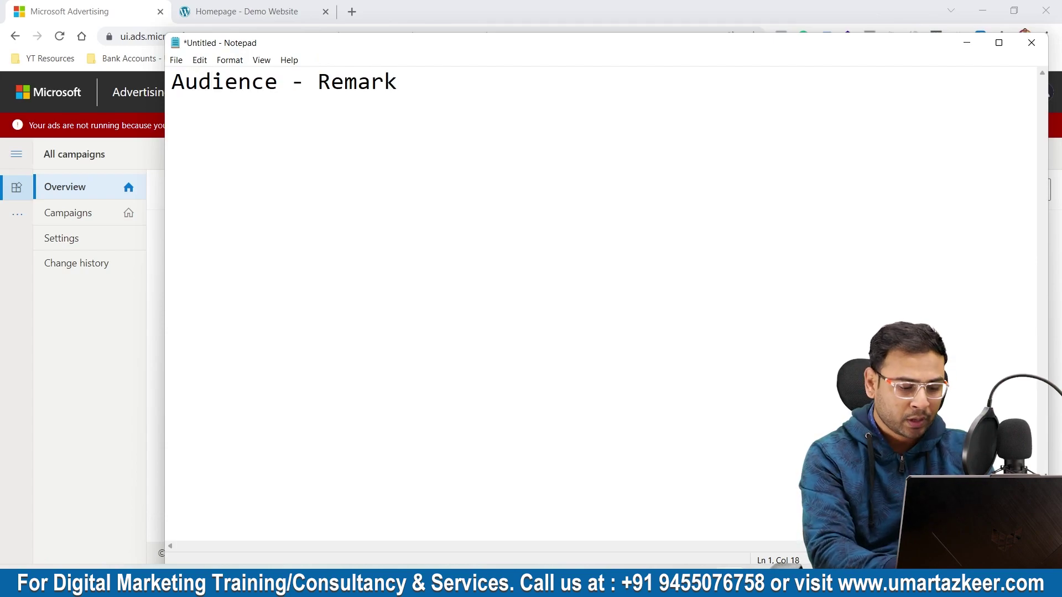
type("eting")
key("Return")
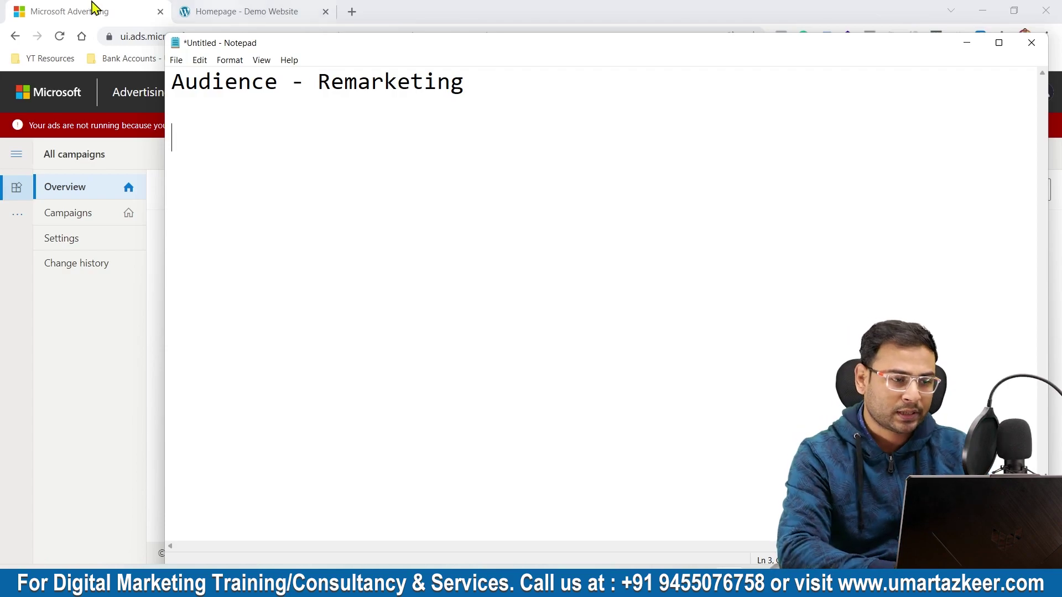
- In the browser, open the demo website's Thank you page in a new tab and return to its homepage
left_click(217, 10)
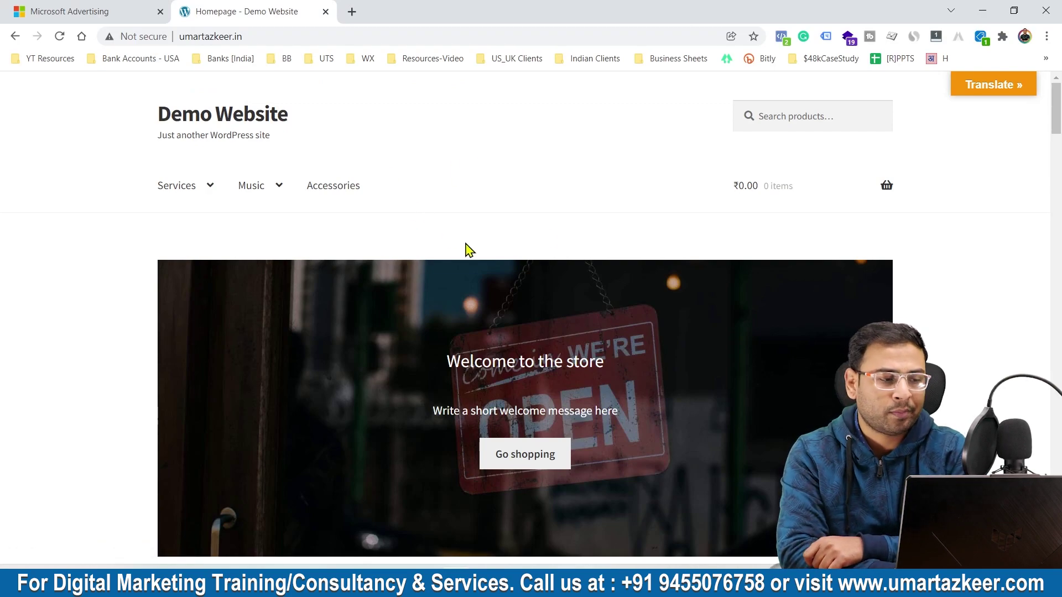
mouse_move(201, 200)
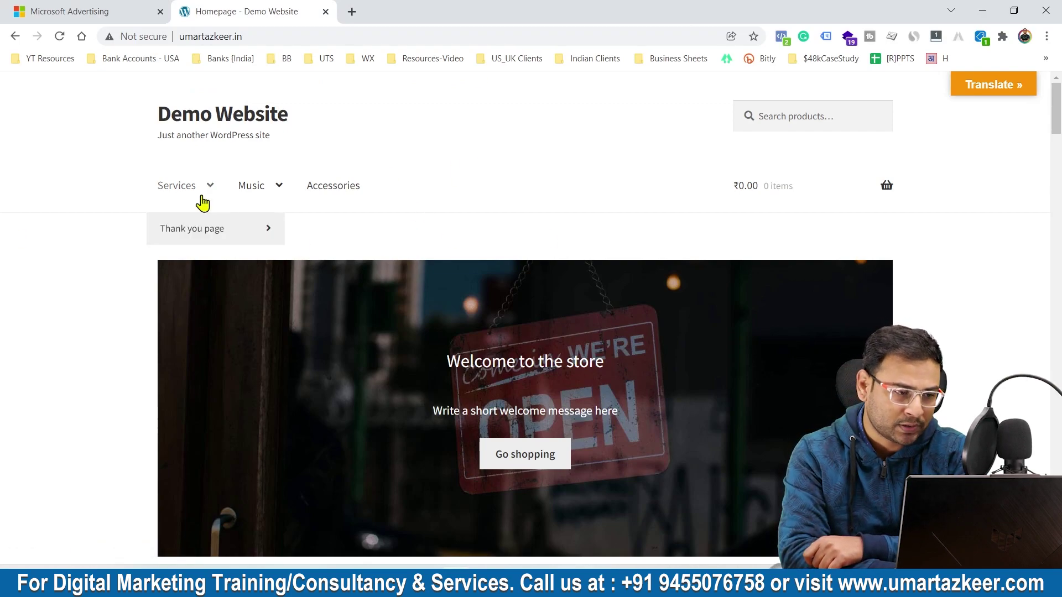
right_click(202, 229)
key("Escape")
middle_click(220, 235)
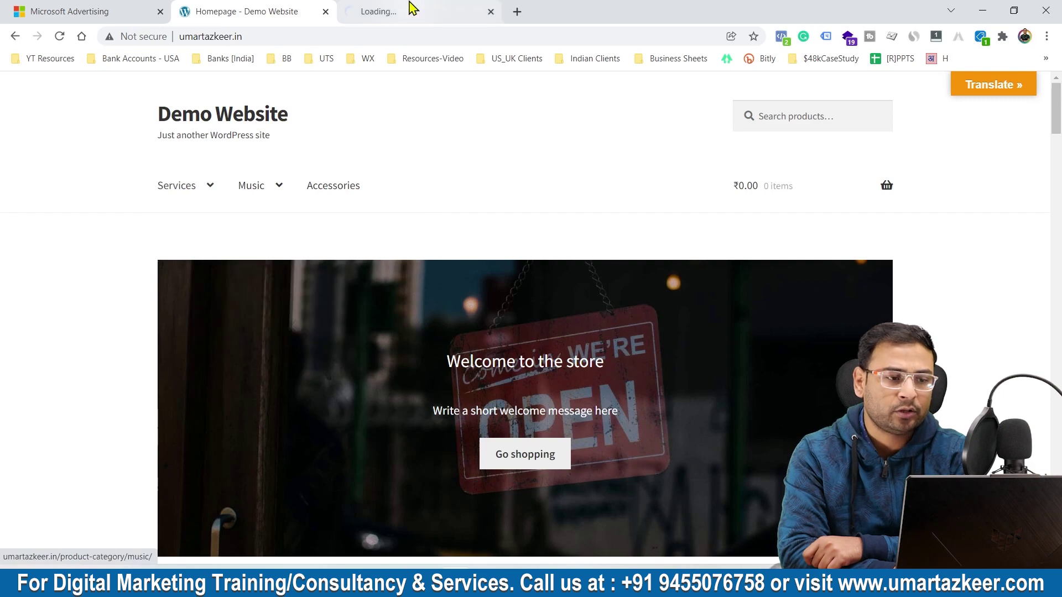
left_click(407, 8)
left_click(260, 8)
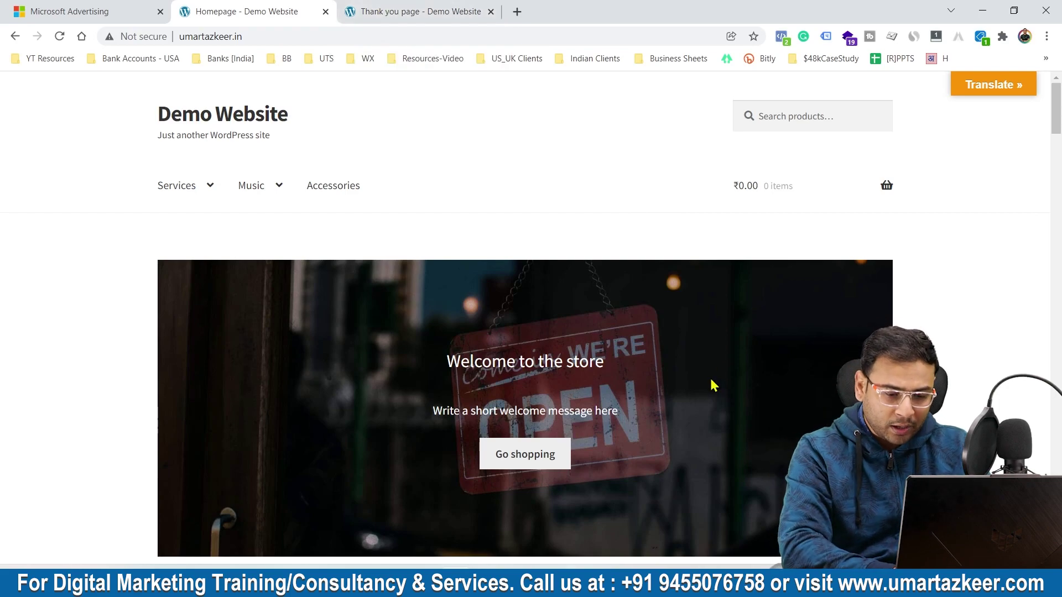
- Return to the Notepad note and add the line "Condition :" directly below the heading, followed by a blank line
left_click(726, 582)
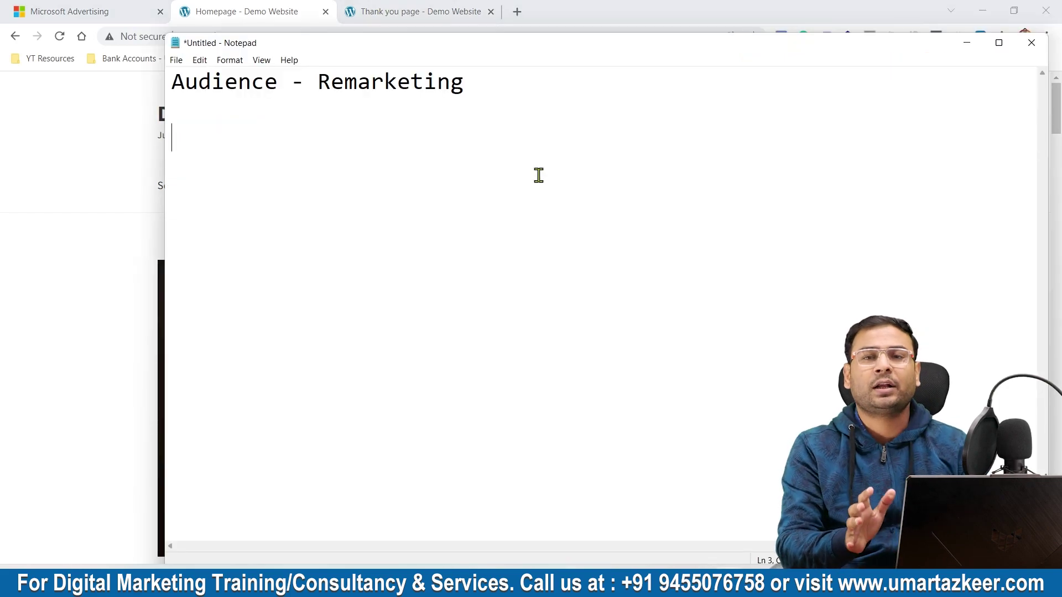
key("BackSpace")
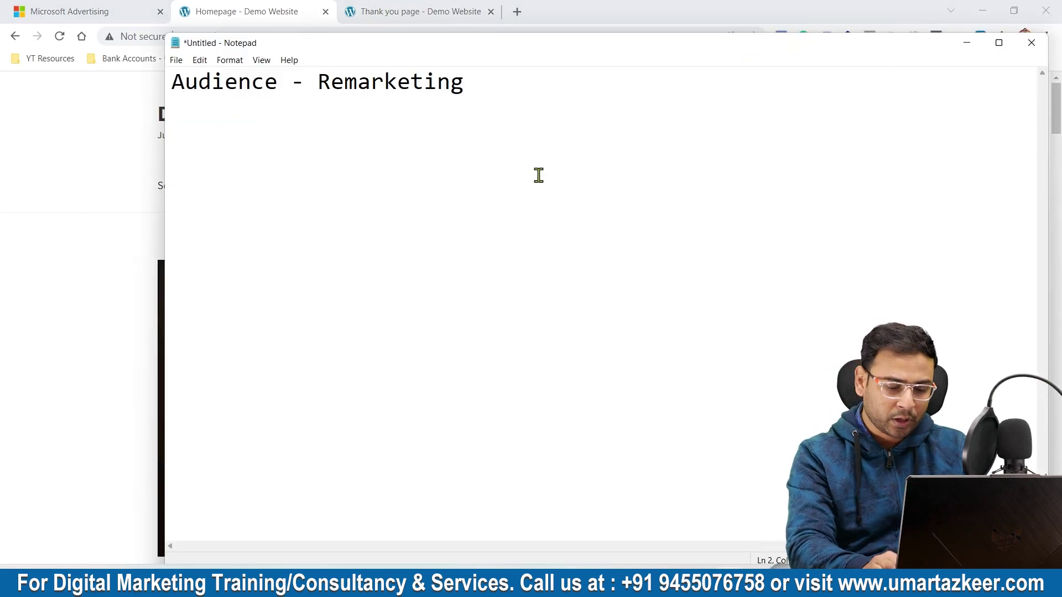
key("Right")
key("Down")
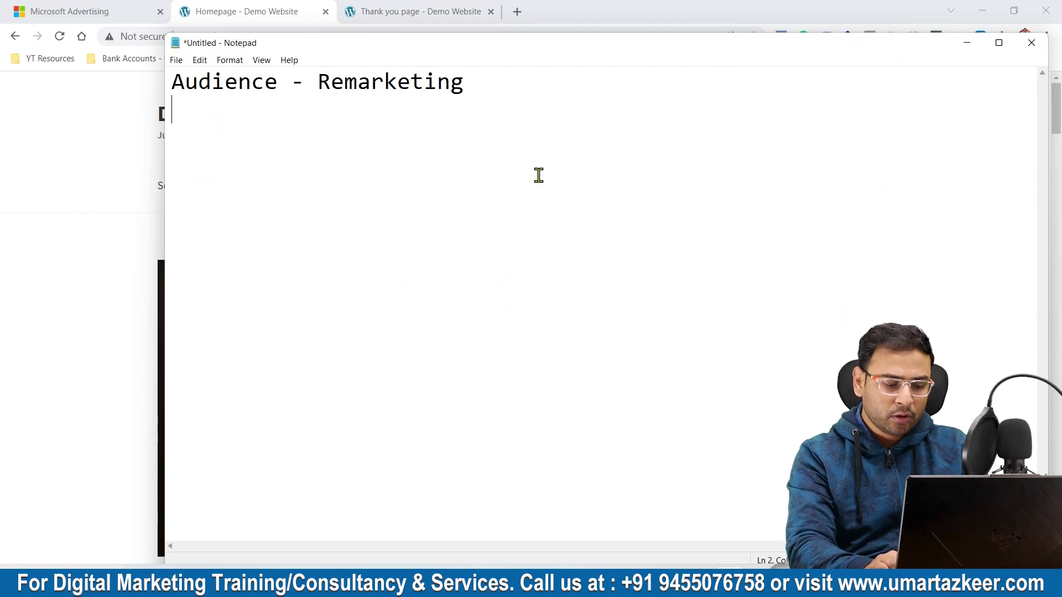
type("Condition :")
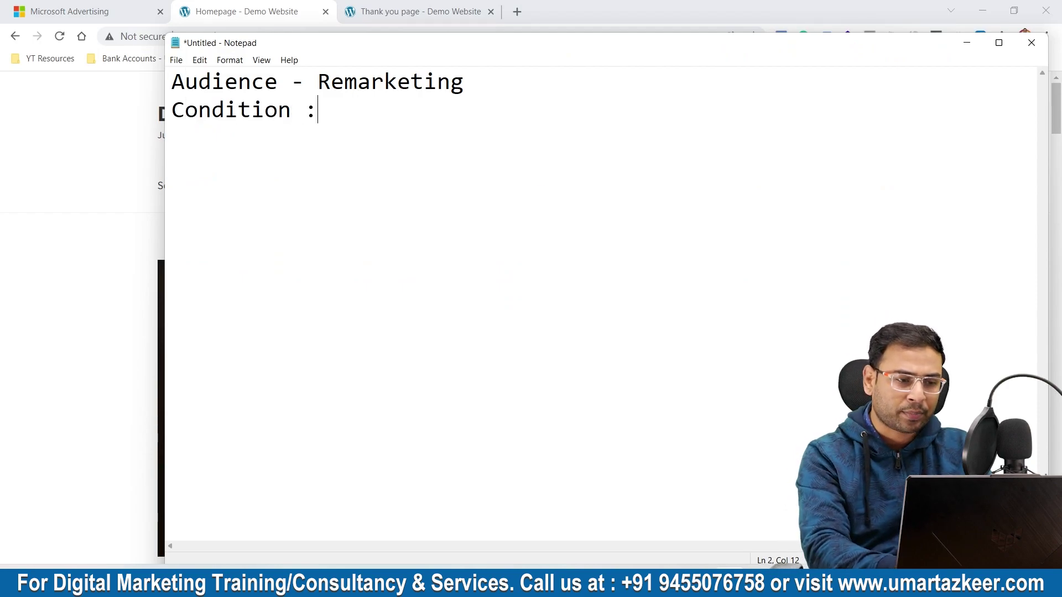
key("Return")
key("Return")
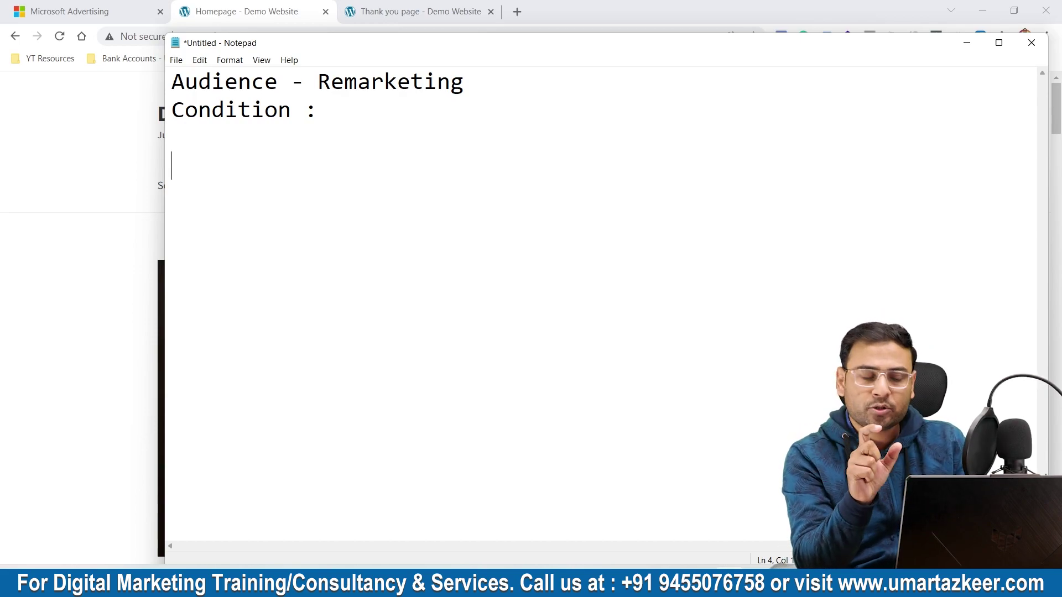
- List the two conditions "1. Home Page visitors" and "2. Thank you Page" in the note
type("1. Home ")
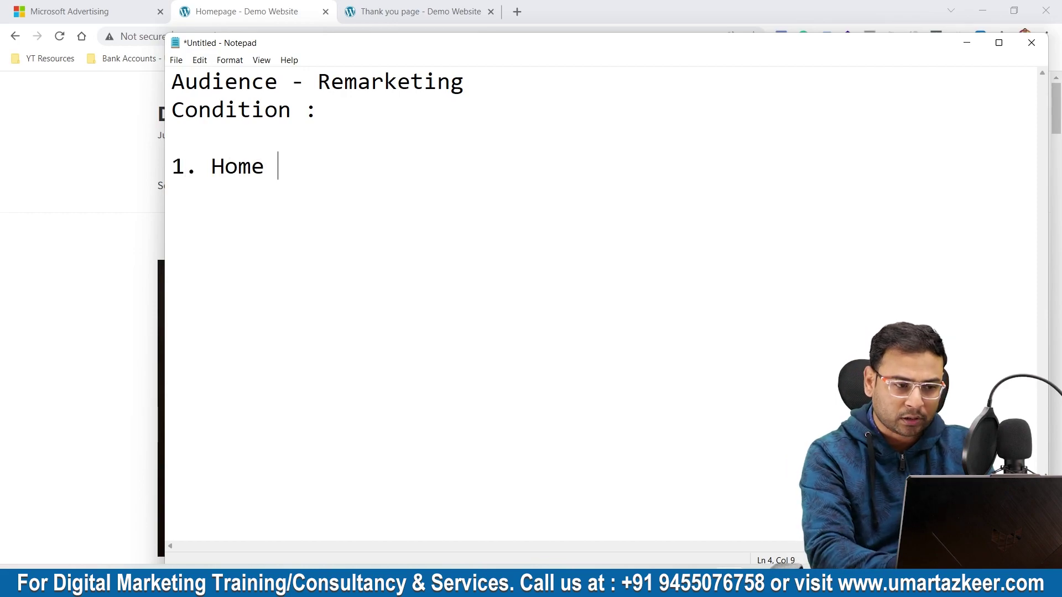
type("Page visitors")
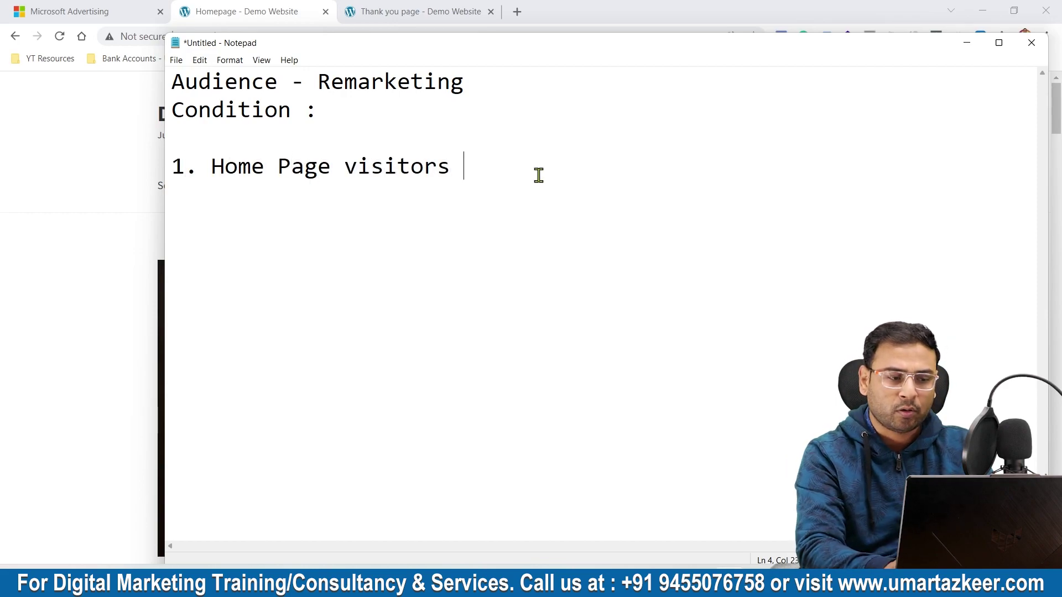
key("Return")
type("2. Tha")
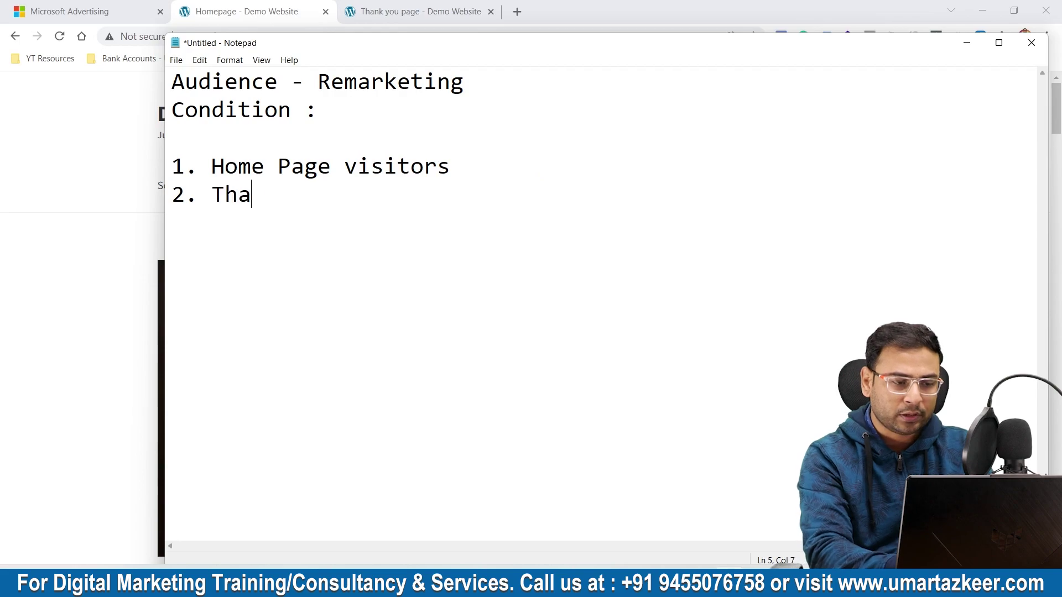
type("nk you Page")
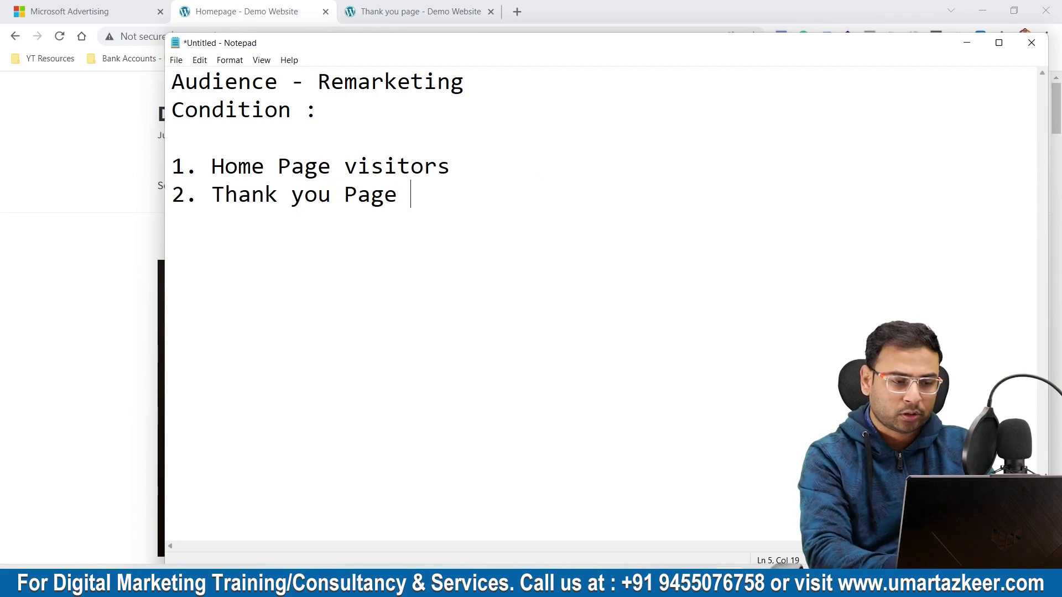
- Insert "Did not Visited" before "Thank you Page" in the second condition
key("Left")
key("Left")
key("Left")
key("Left")
key("Left")
key("Left")
key("Left")
key("Left")
key("Left")
key("Left")
key("Left")
key("Left")
key("Left")
key("Left")
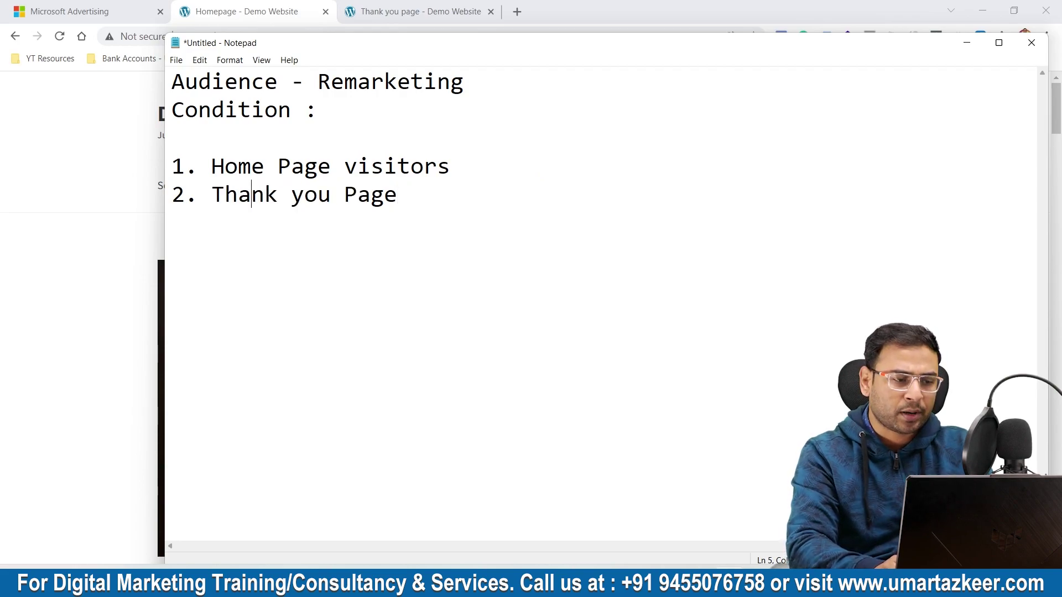
type("Did not ")
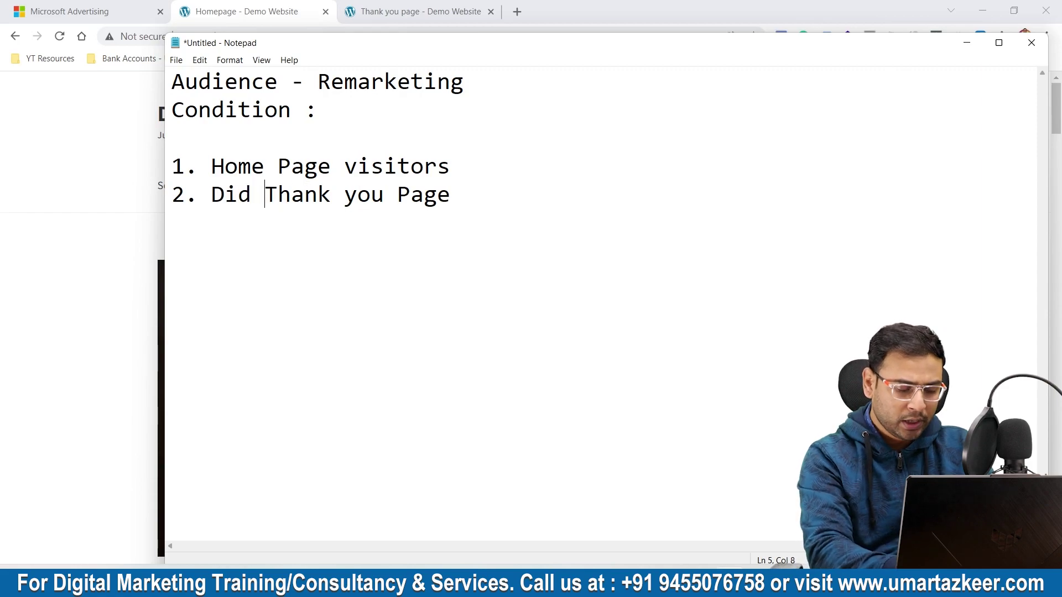
type("Visited")
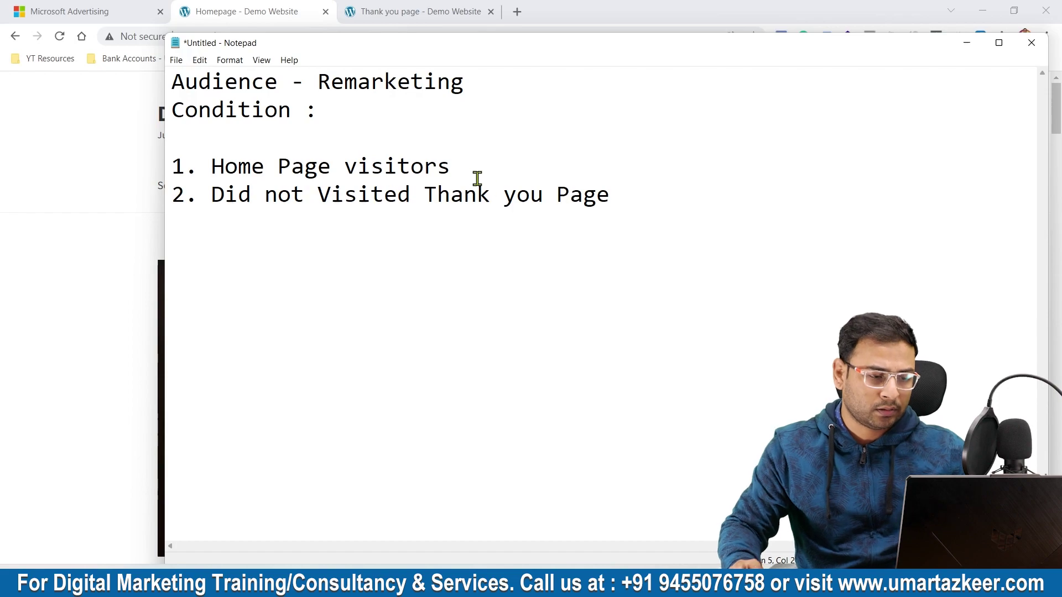
- Switch to Microsoft Advertising in the browser and open the shared library's Audiences page in a new tab
left_click(102, 192)
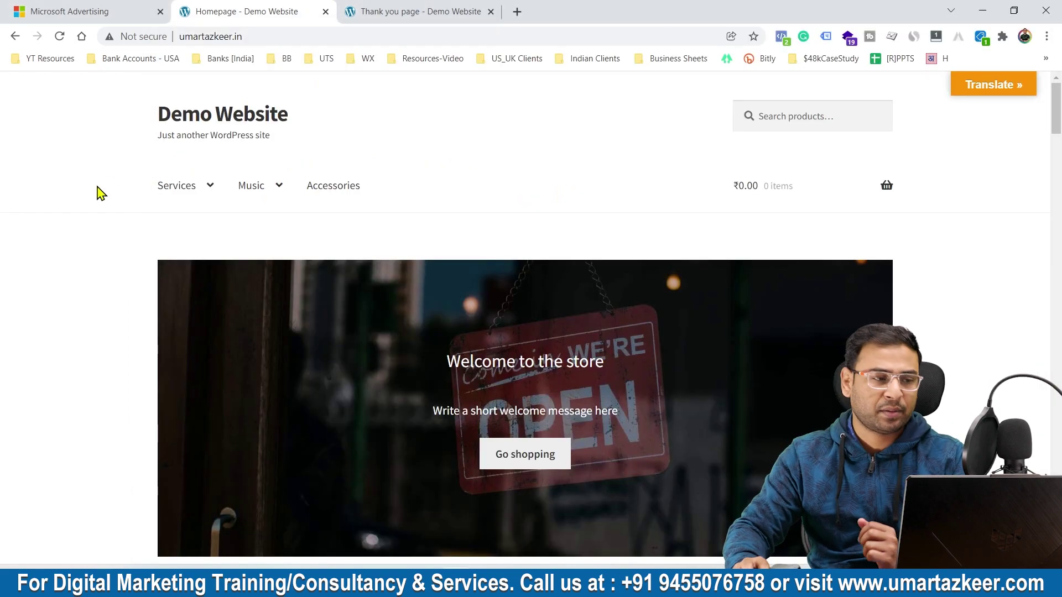
left_click(82, 10)
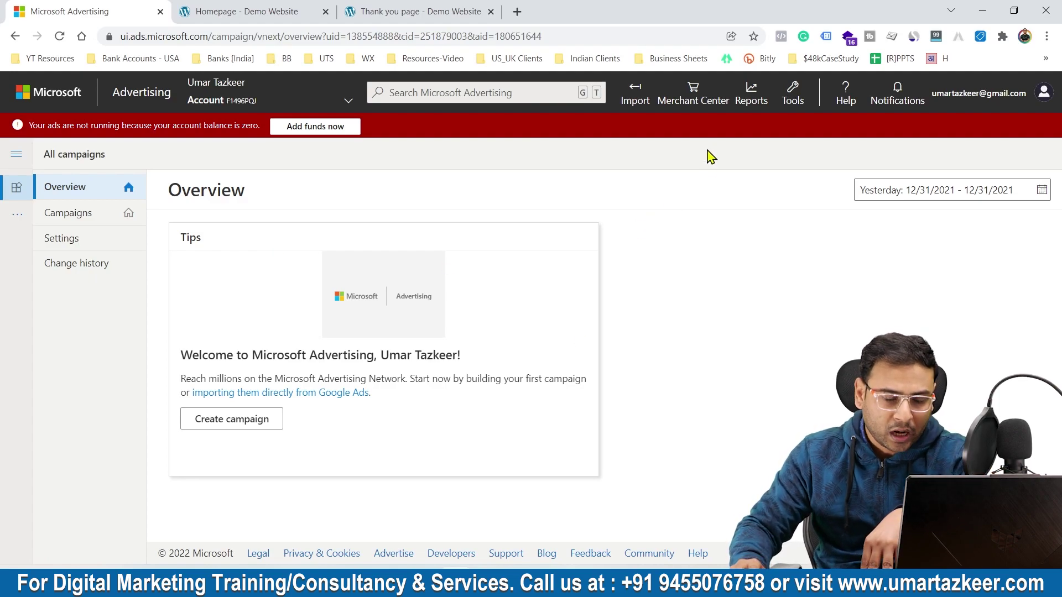
left_click(805, 102)
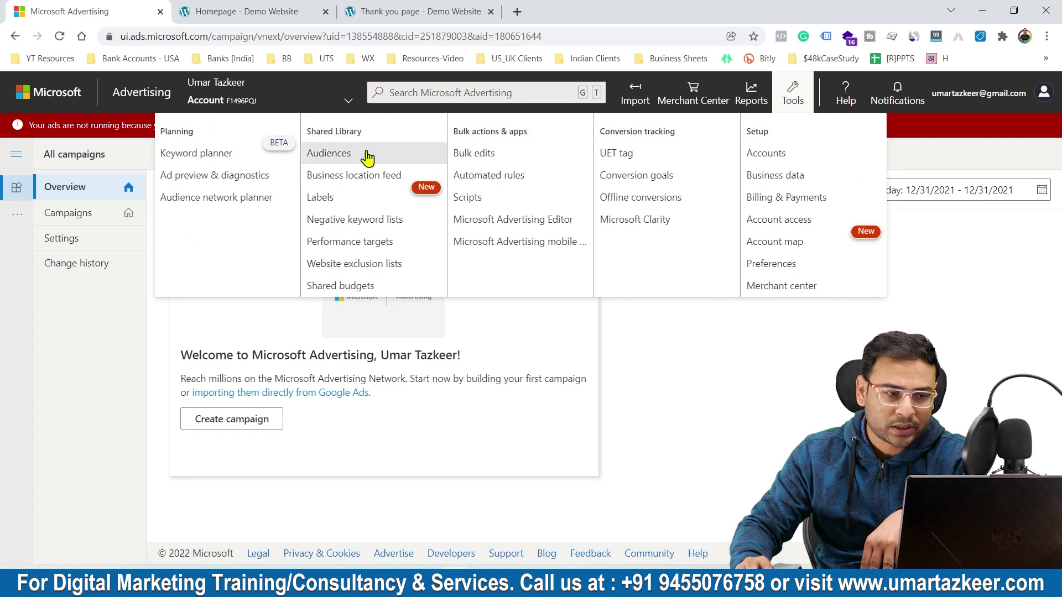
right_click(351, 157)
left_click(395, 165)
left_click(247, 11)
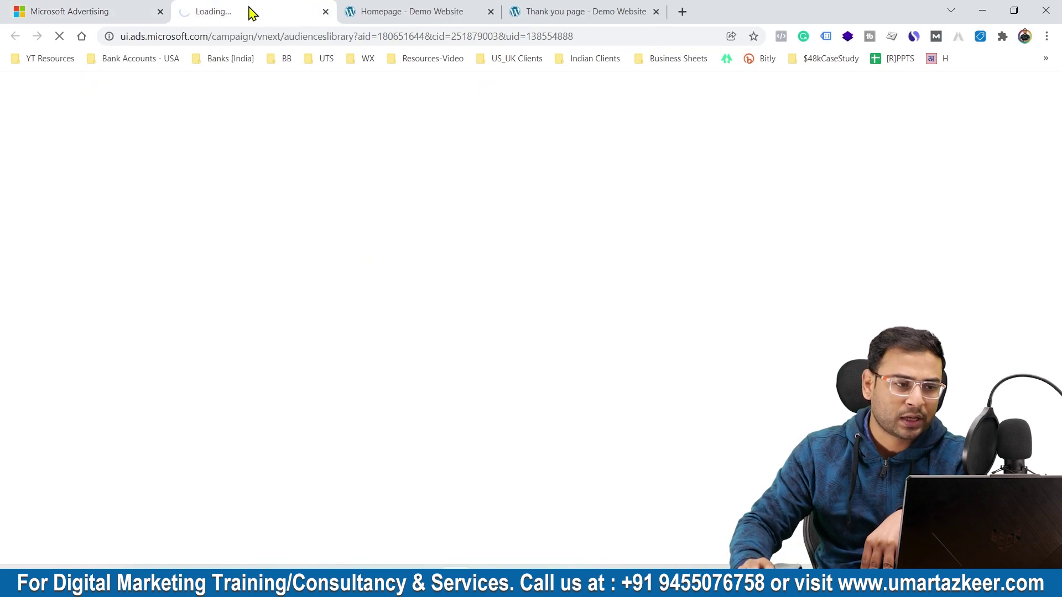
left_click(40, 10)
left_click(236, 9)
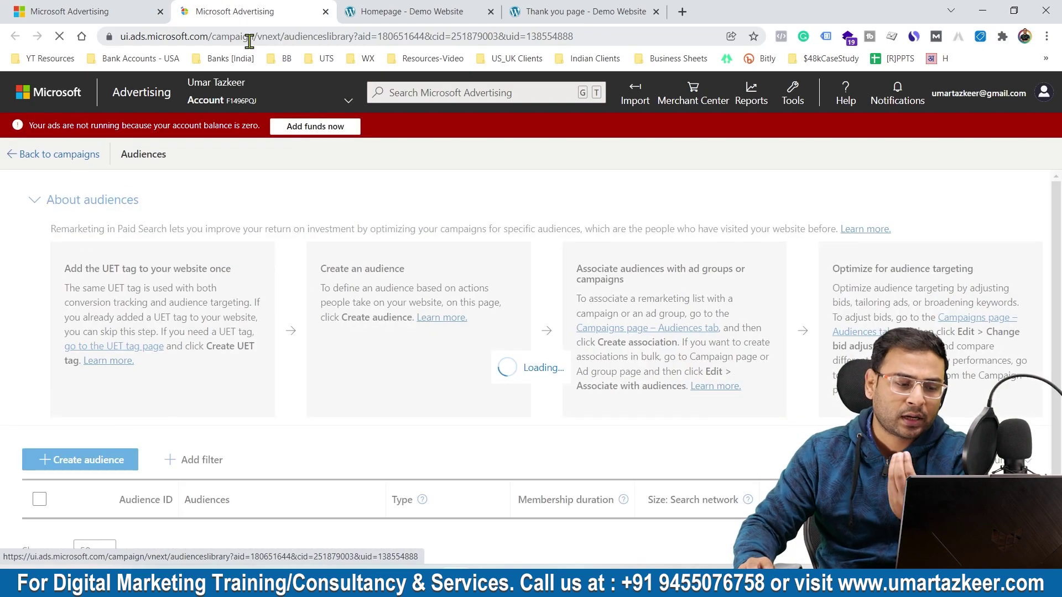
- Open the UET tag page in the original Microsoft Advertising tab and examine DemoTag's tracking status and remaining columns
left_click(78, 10)
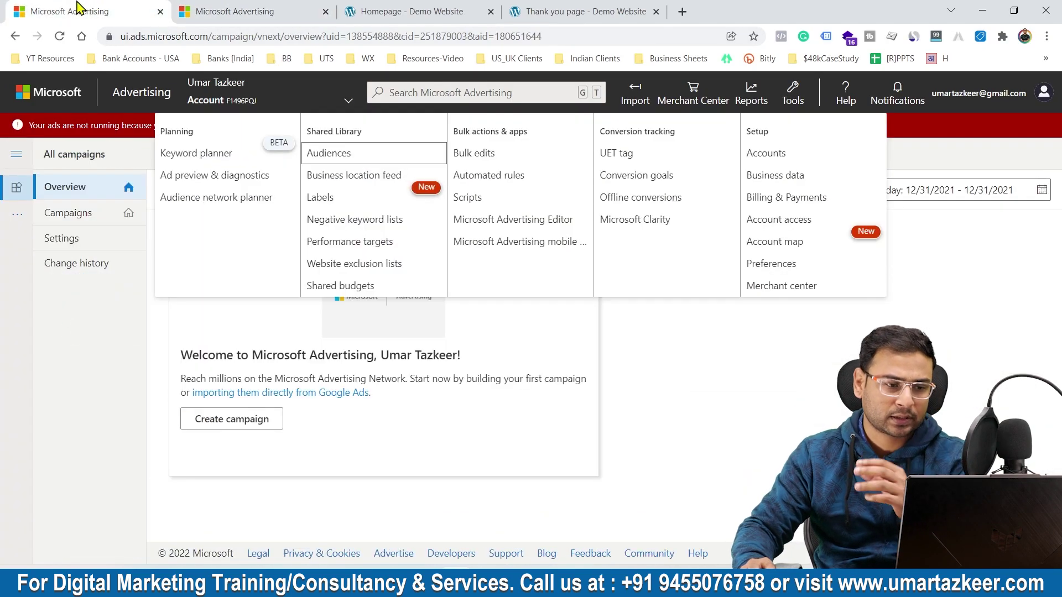
left_click(632, 155)
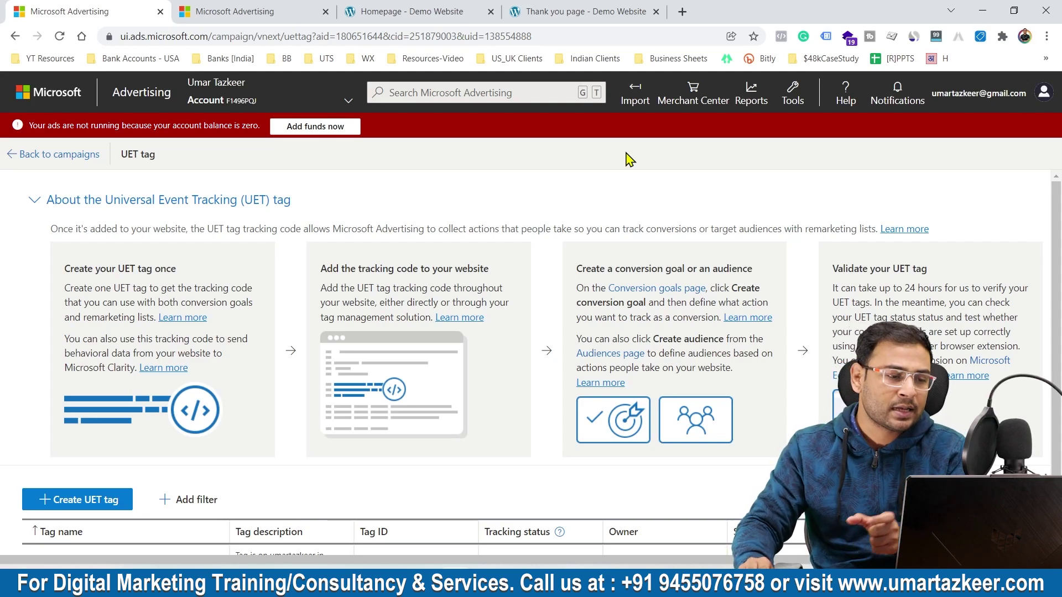
scroll(209, 193, "down", 1)
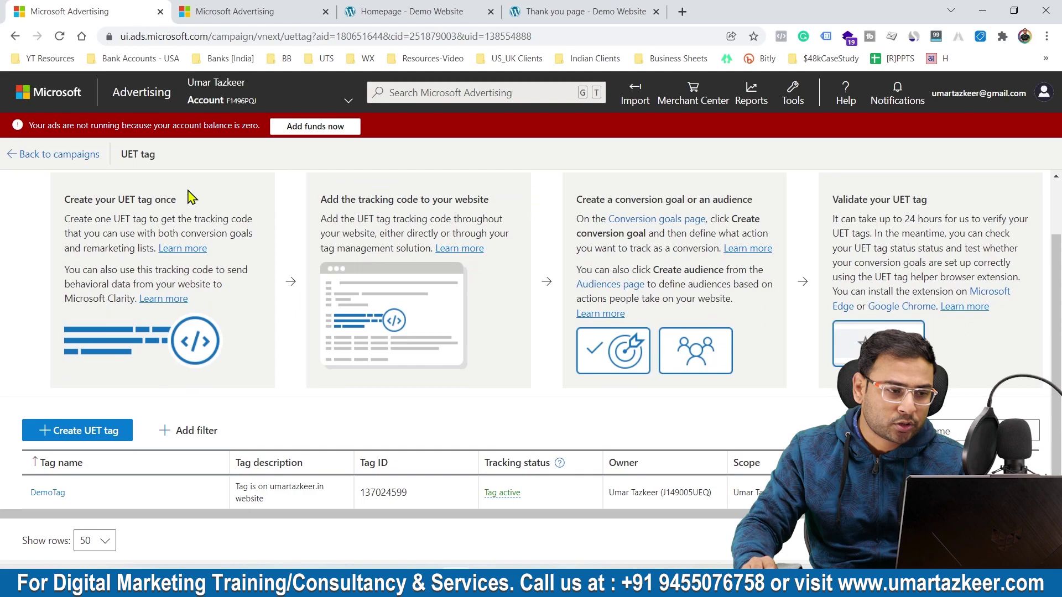
scroll(188, 199, "up", 1)
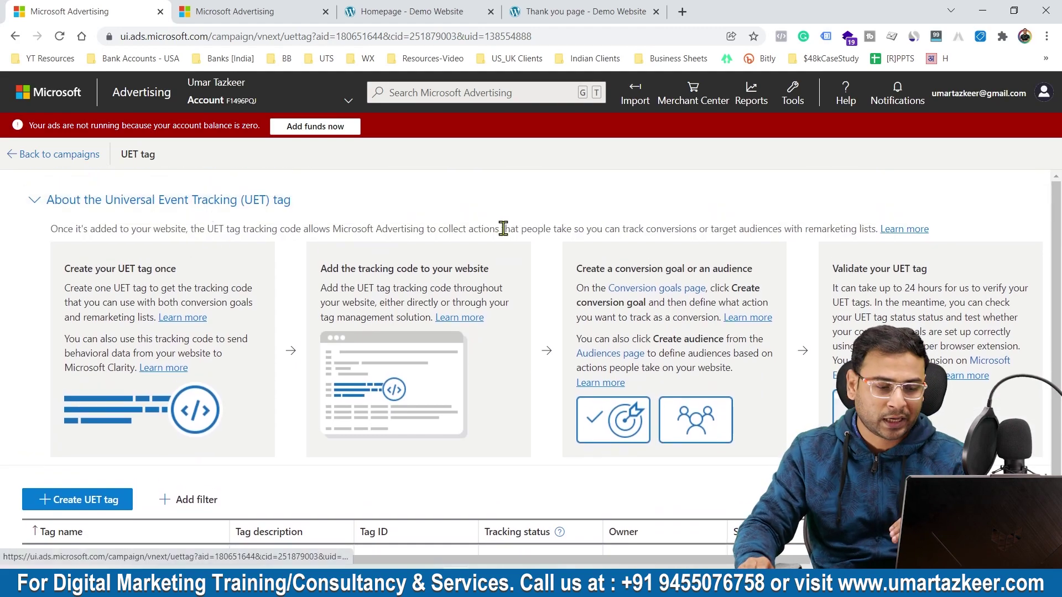
scroll(504, 230, "down", 1)
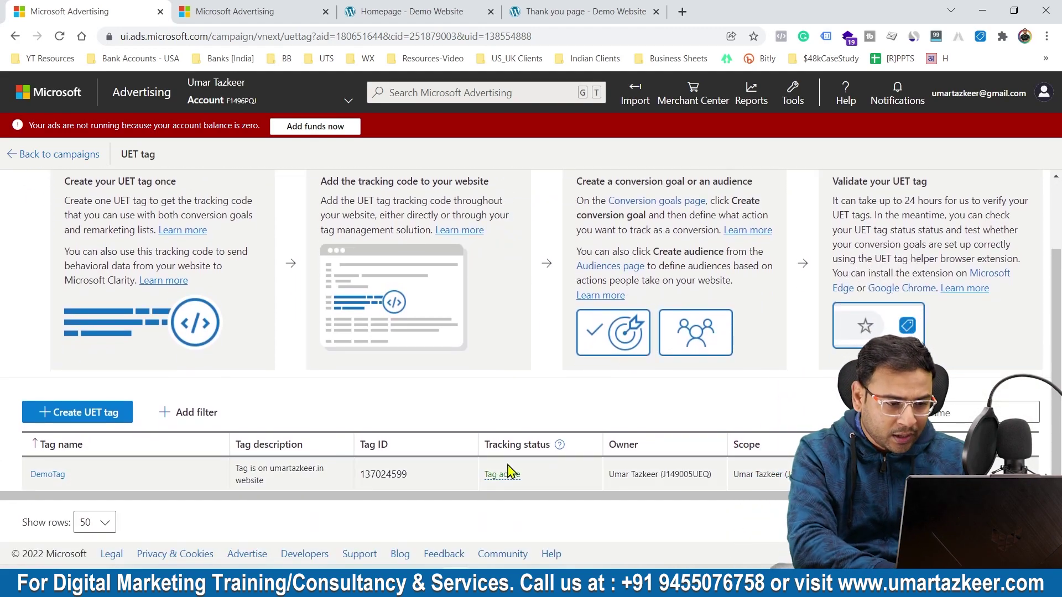
left_click_drag(508, 496, 634, 513)
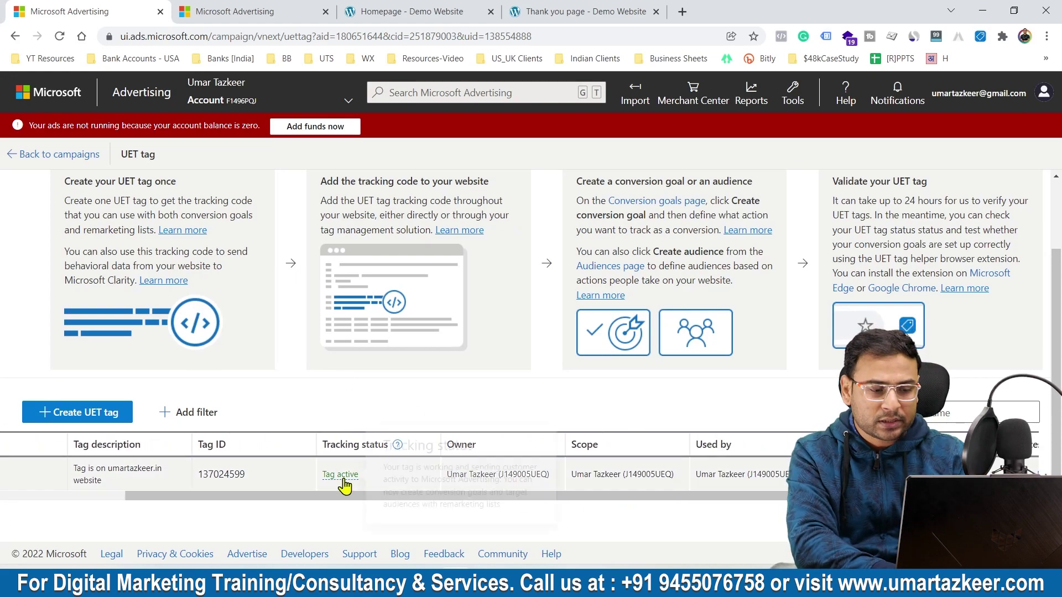
mouse_move(340, 486)
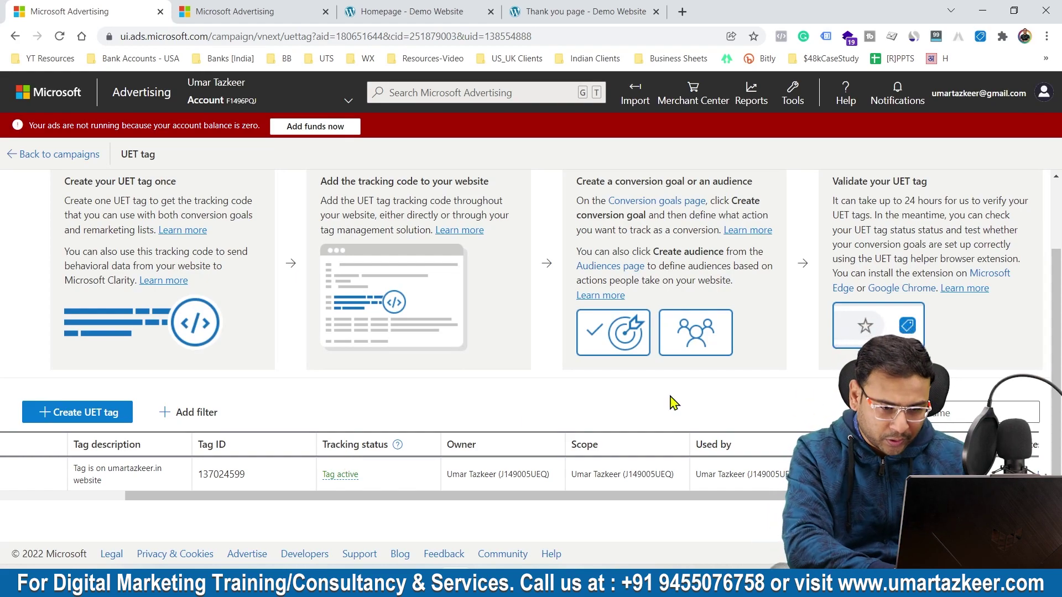
left_click_drag(601, 495, 788, 496)
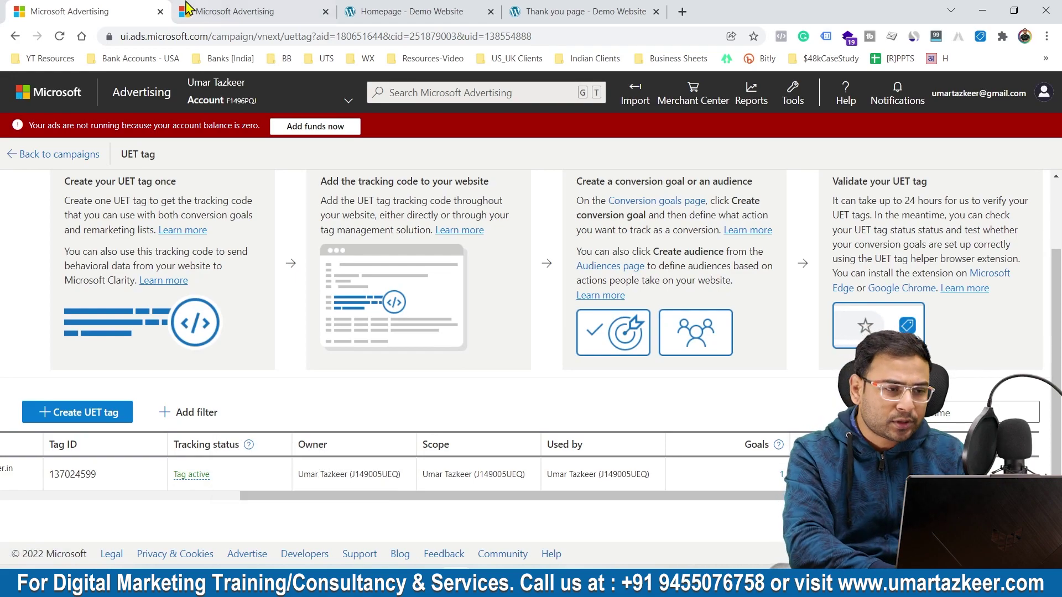
left_click(188, 10)
left_click(34, 10)
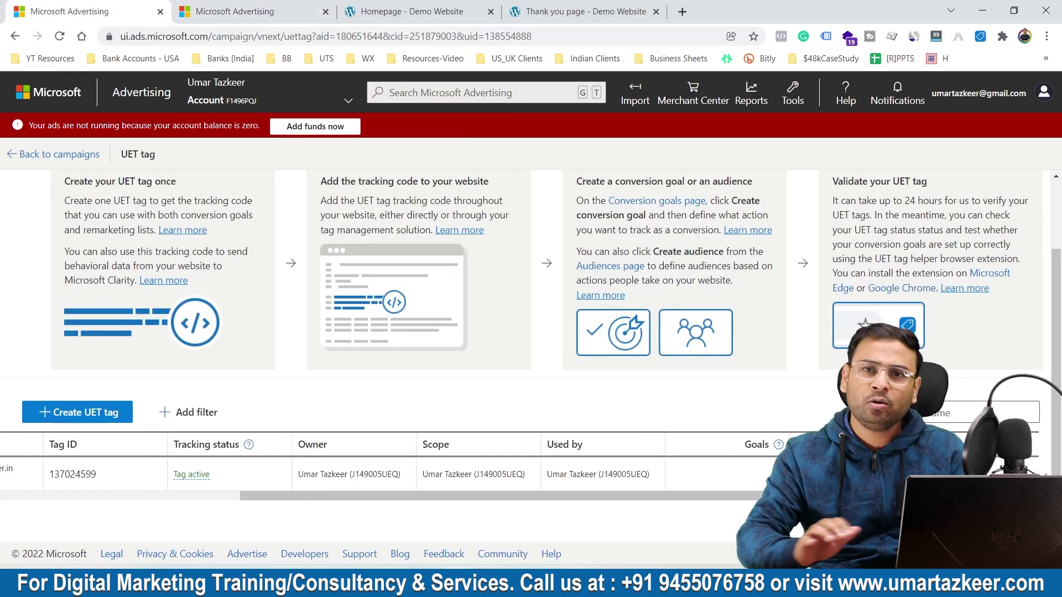
- Open the Audiences page and read the overview cards on adding the UET tag once and creating an audience
left_click(904, 475)
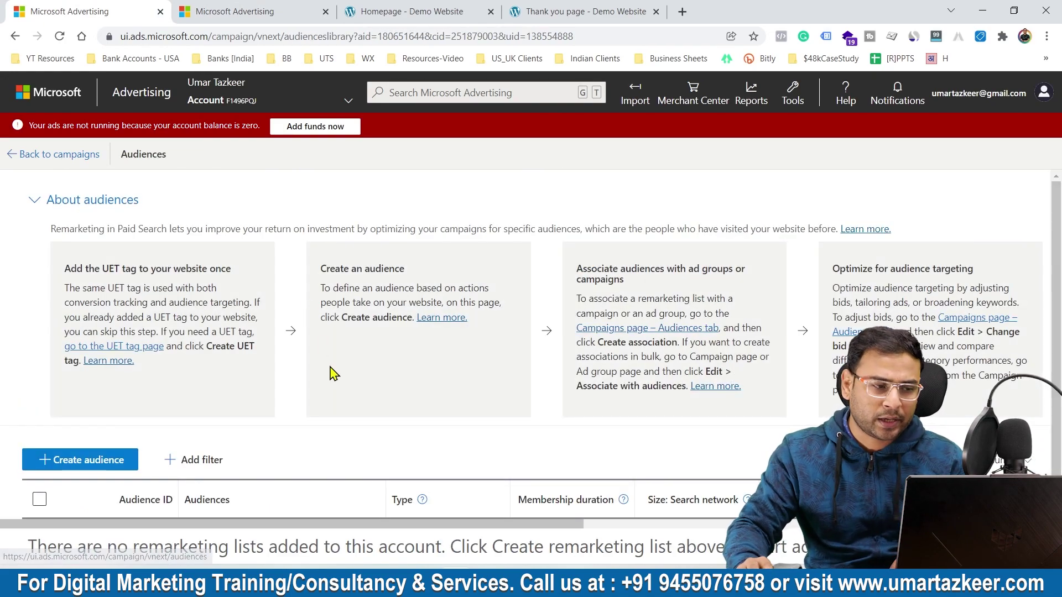
left_click_drag(321, 269, 426, 276)
left_click(343, 268)
left_click_drag(62, 271, 285, 276)
left_click(285, 277)
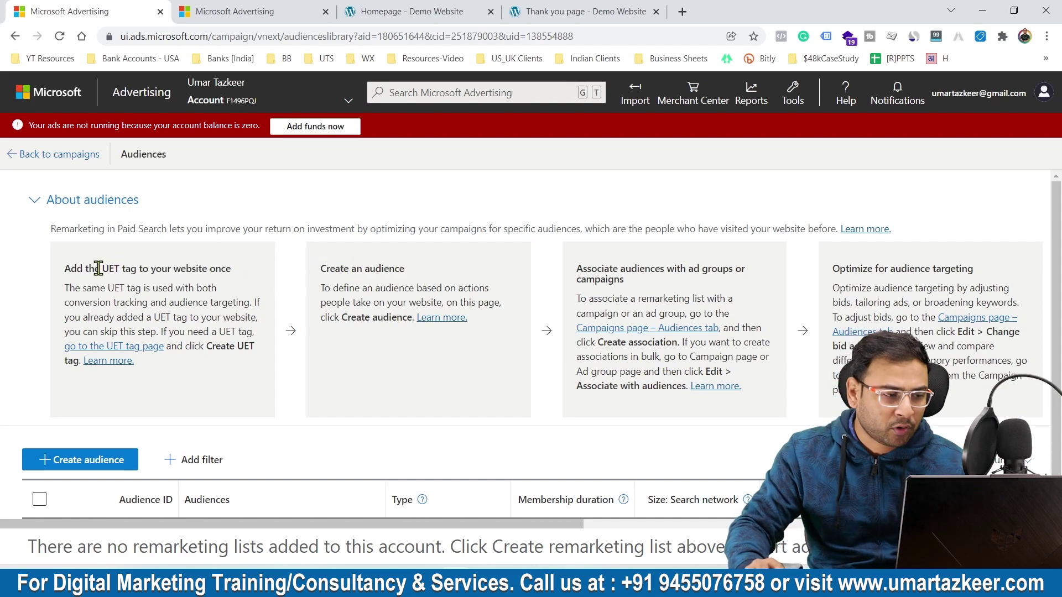
left_click_drag(64, 269, 208, 274)
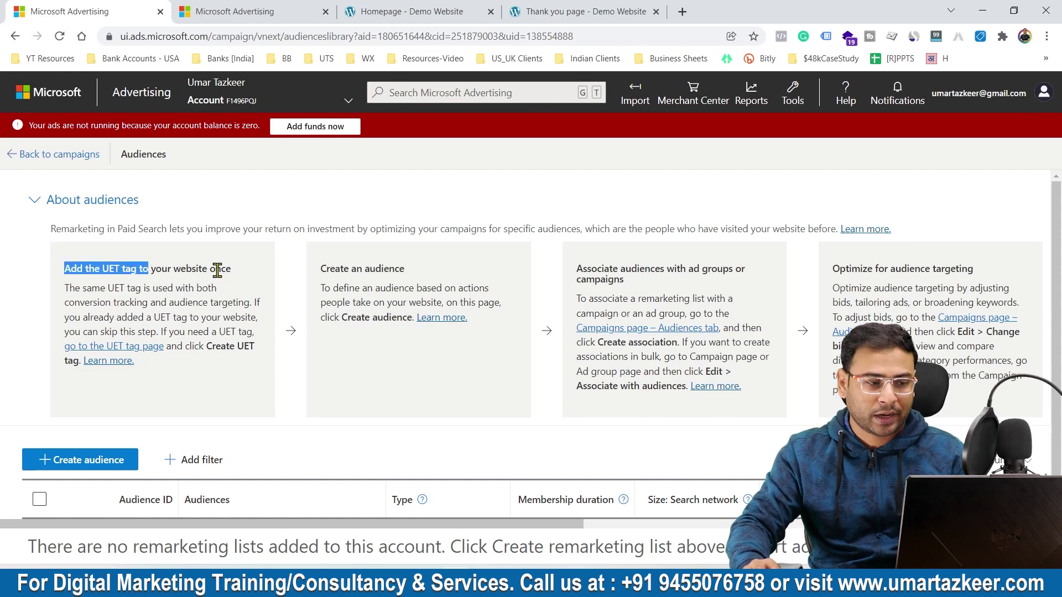
left_click(217, 270)
left_click_drag(211, 269, 231, 271)
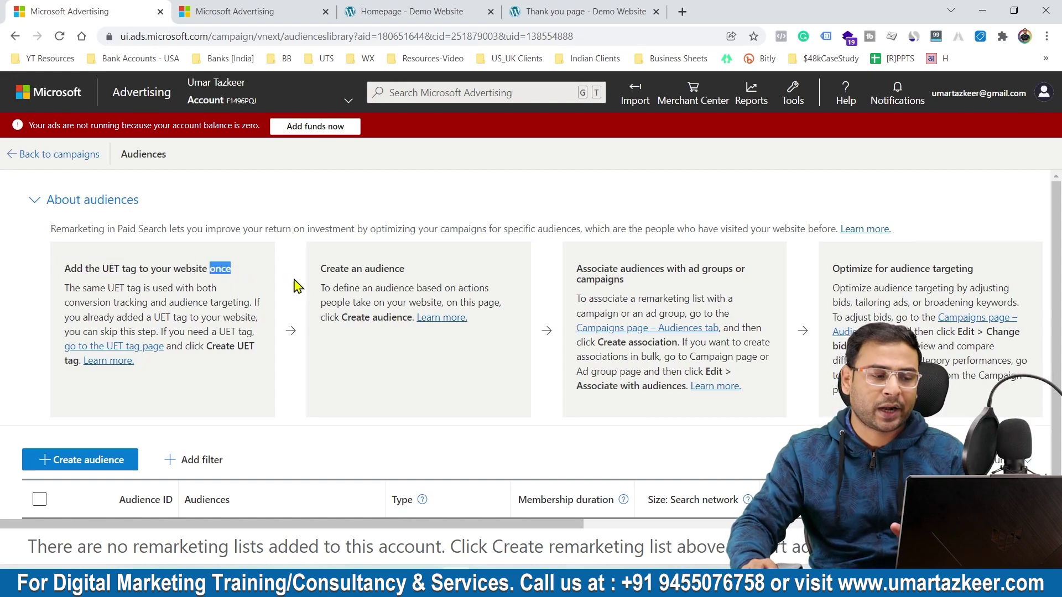
left_click(295, 280)
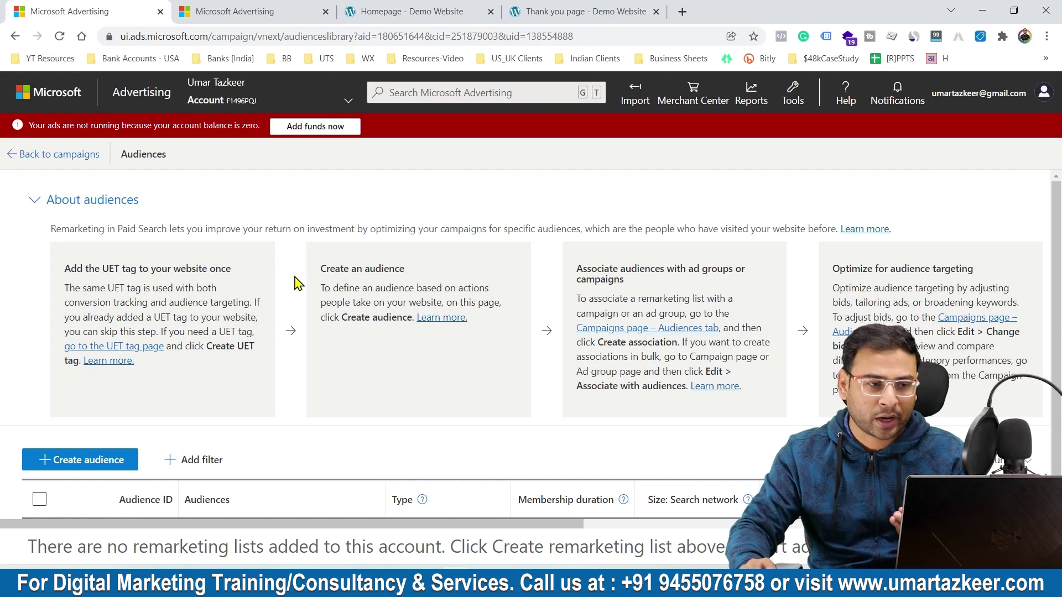
- Switch to the demo website's home page and inspect its UET tag setup and page load event with UET Tag Helper
left_click(387, 11)
left_click(980, 37)
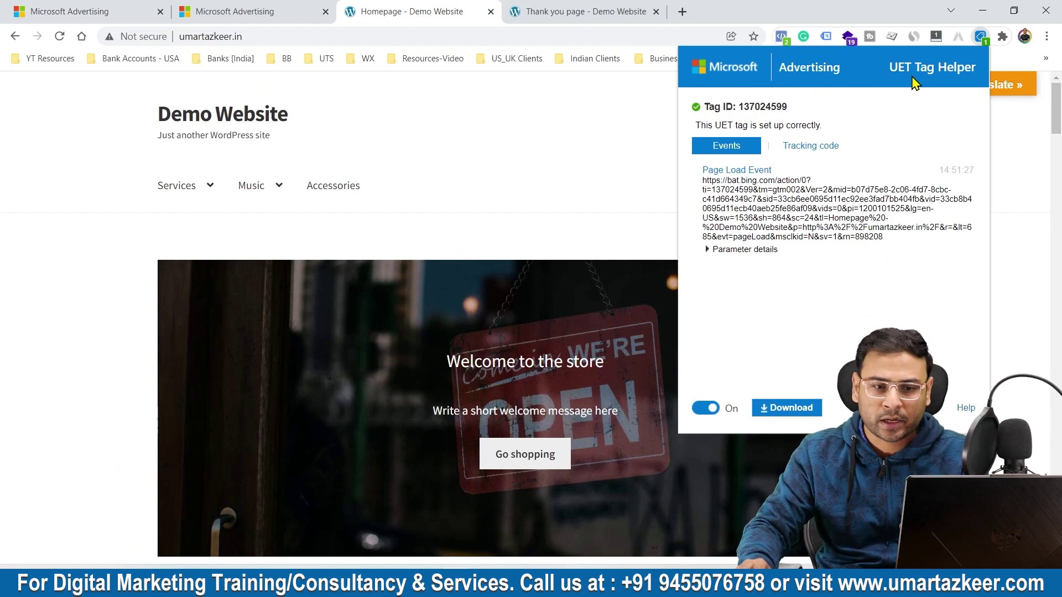
left_click(661, 116)
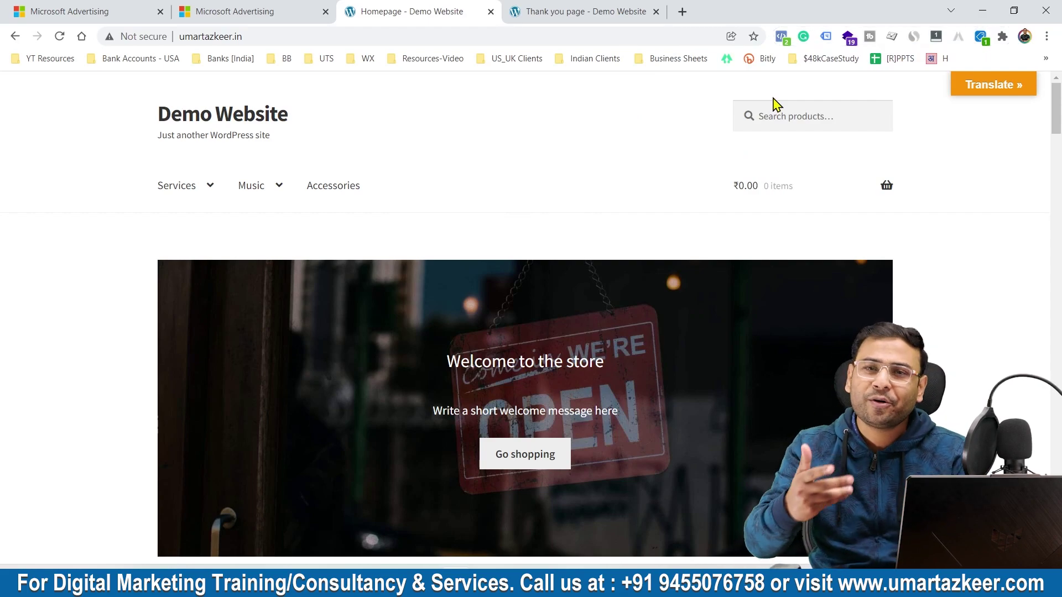
left_click(981, 36)
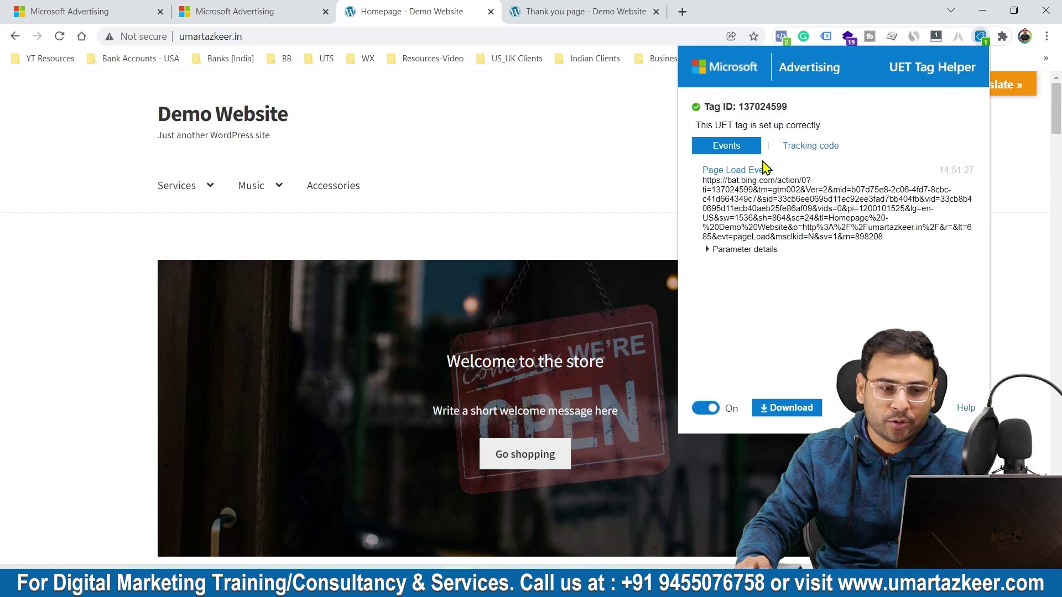
- Return to the Audiences page in the first Microsoft Advertising tab and start creating a new audience
left_click(285, 8)
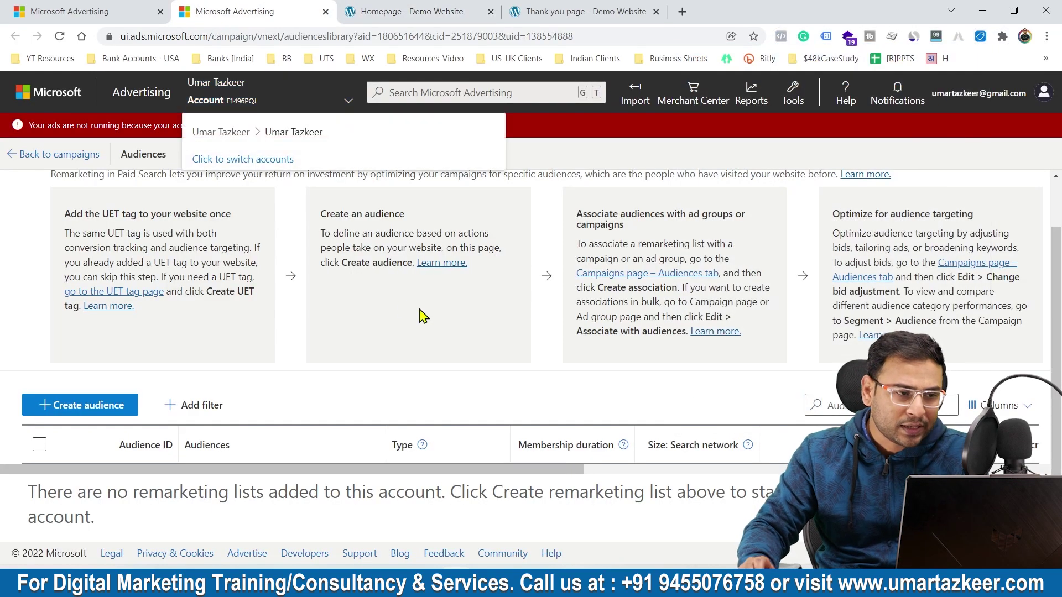
left_click(72, 10)
scroll(355, 277, "down", 1)
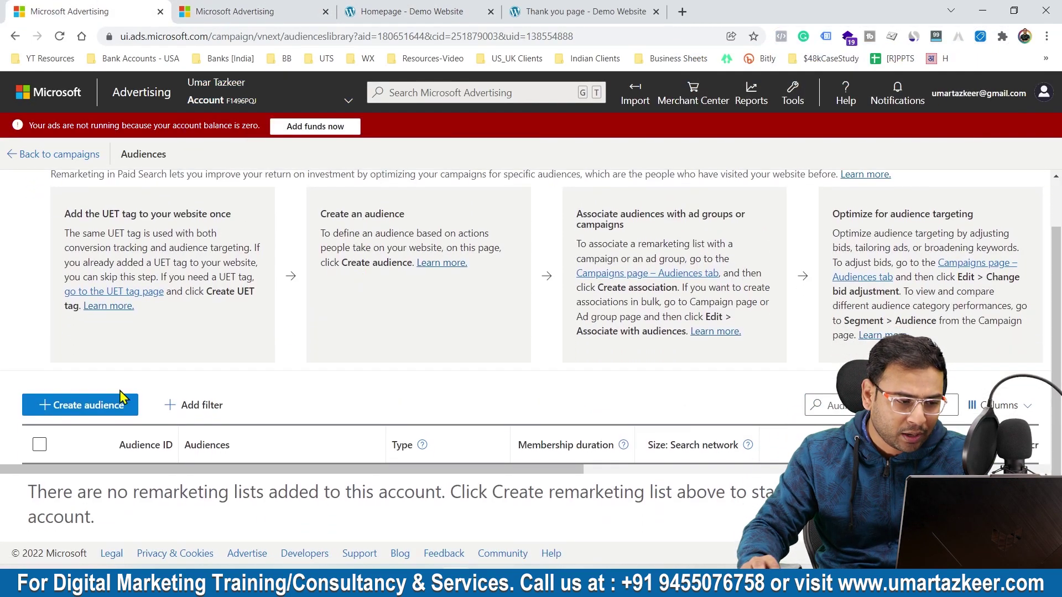
left_click(113, 408)
- Name the new audience "Remarketing Audience - DidnotThankYou 01/01"
left_click(133, 321)
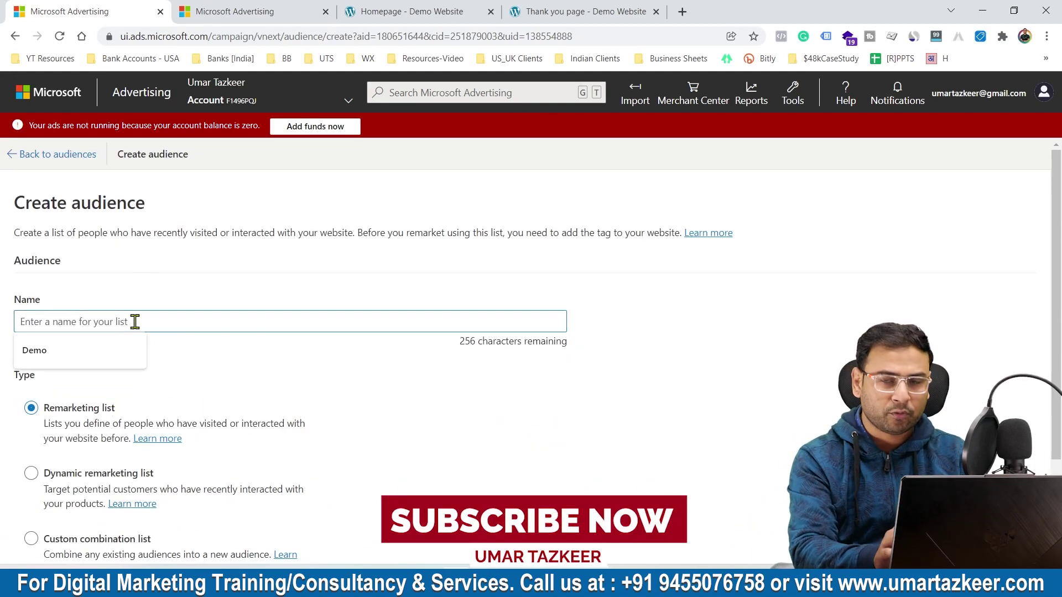
type("Remne")
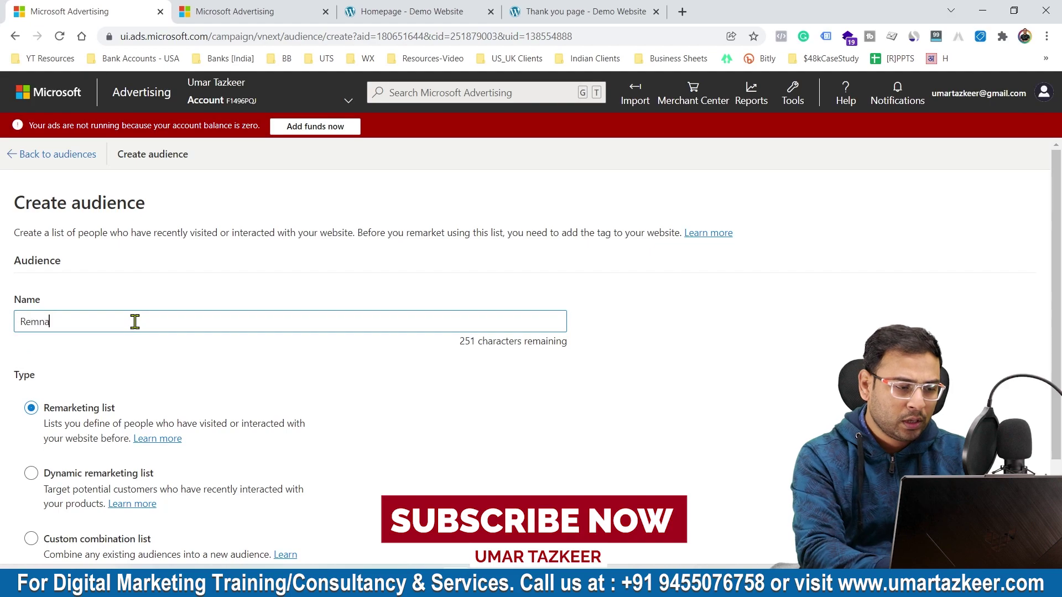
key("BackSpace")
key("BackSpace")
type("arketing Audi")
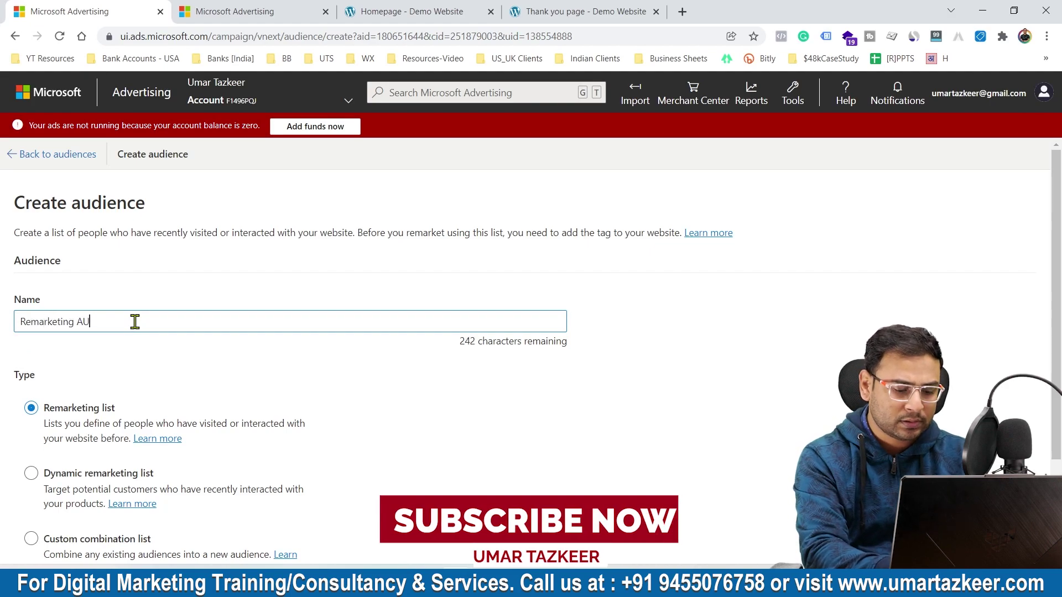
type("ence - ")
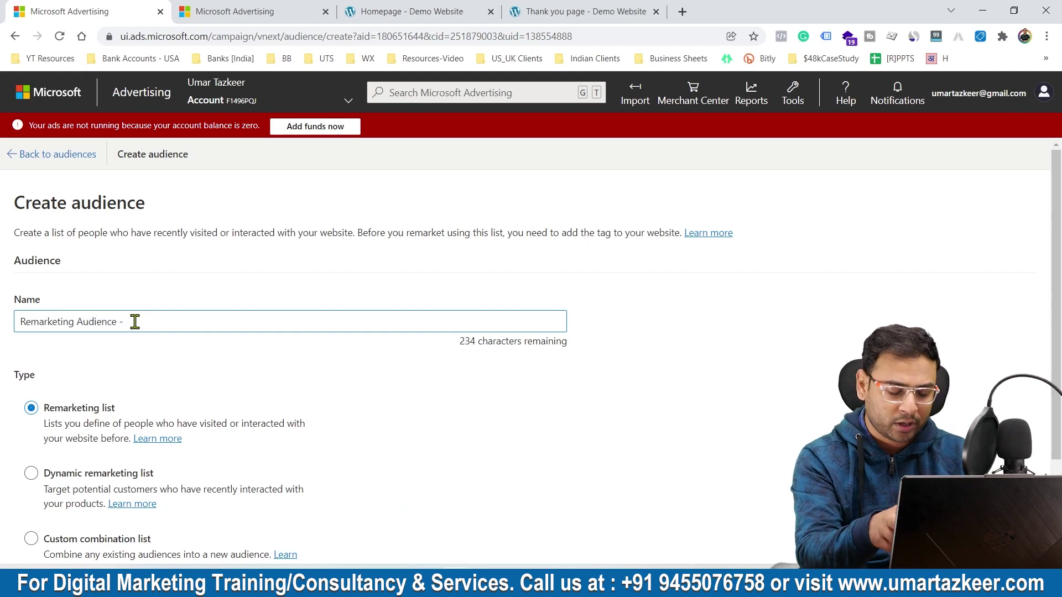
type("Do not")
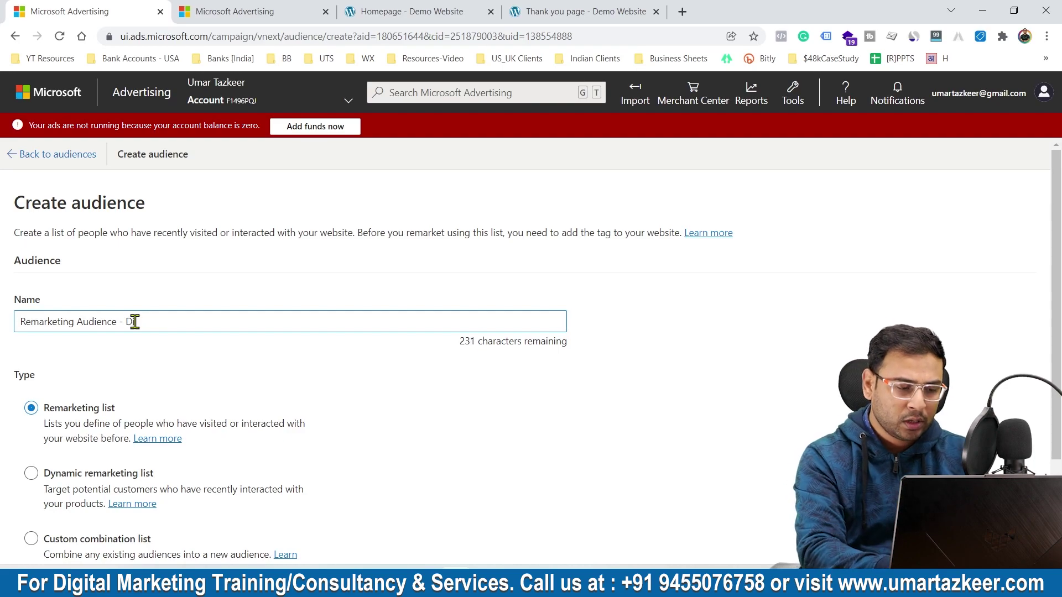
type("ThankYou")
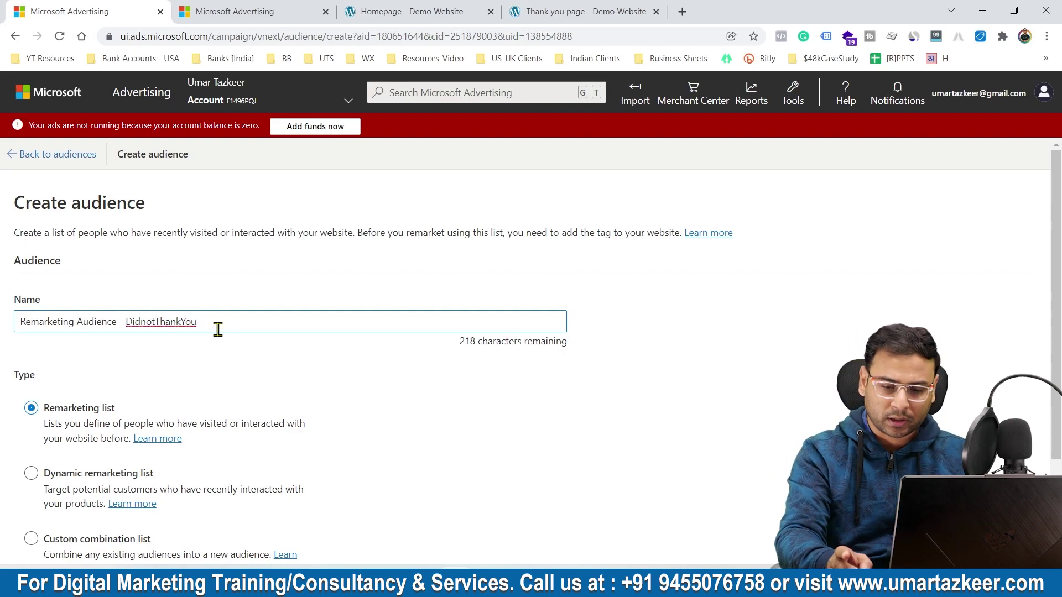
type("01/01")
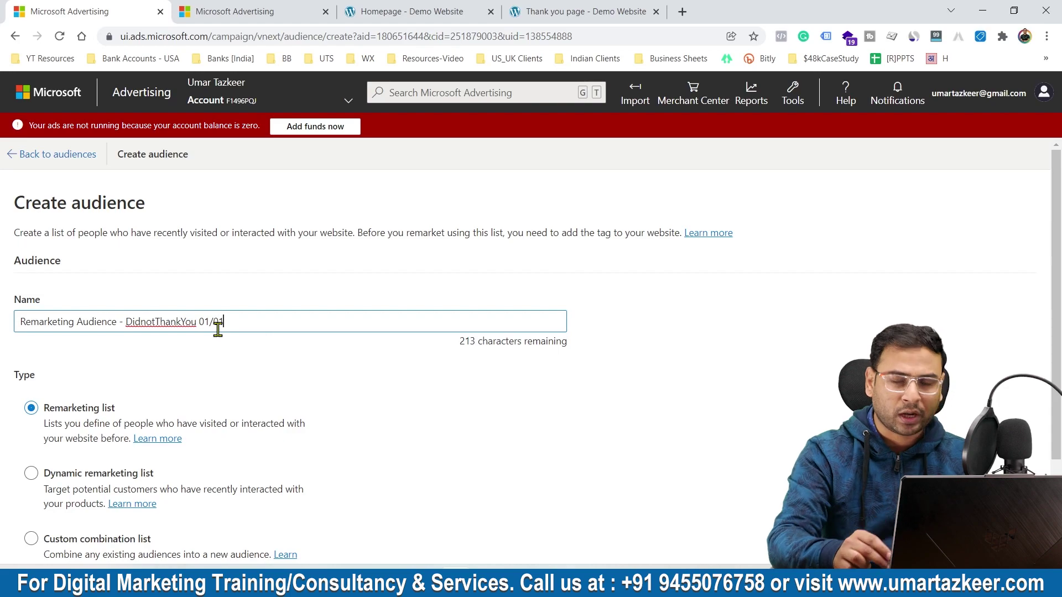
- Continue to the audience details with the Remarketing list type and select DemoTag as the tag
scroll(218, 329, "down", 2)
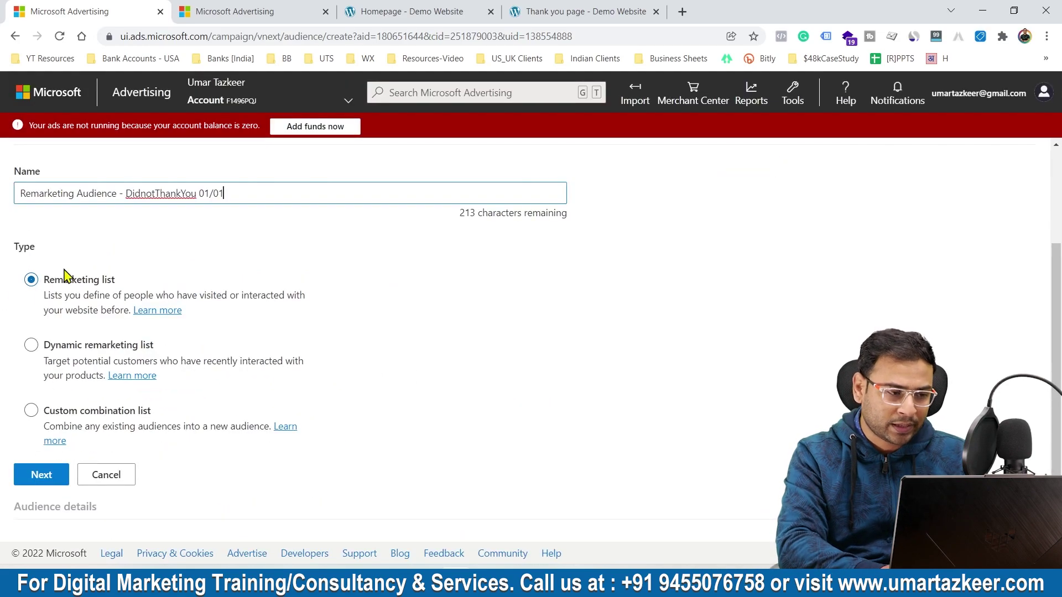
left_click(53, 476)
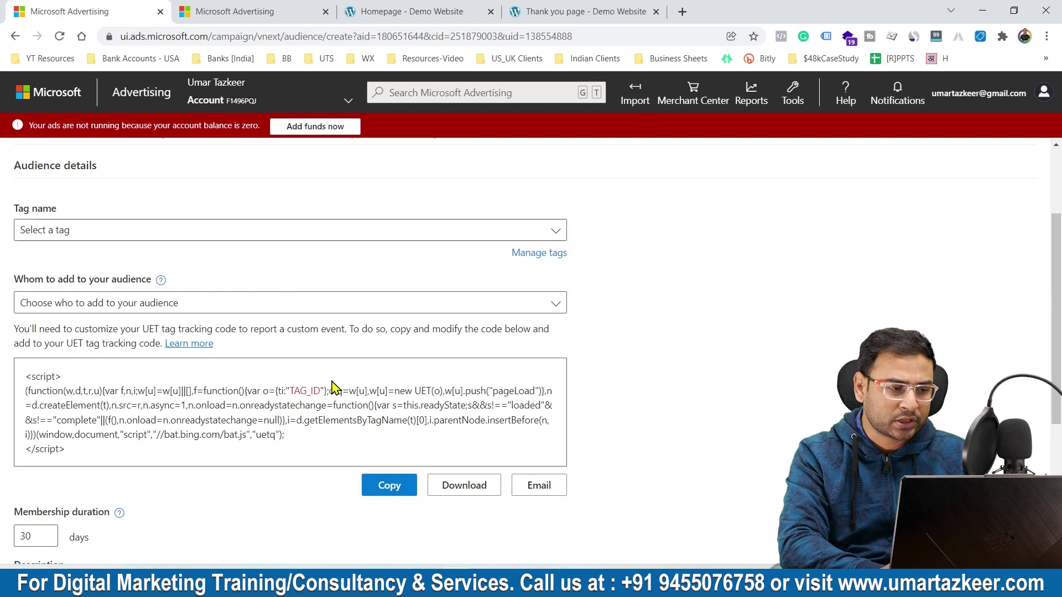
left_click(50, 315)
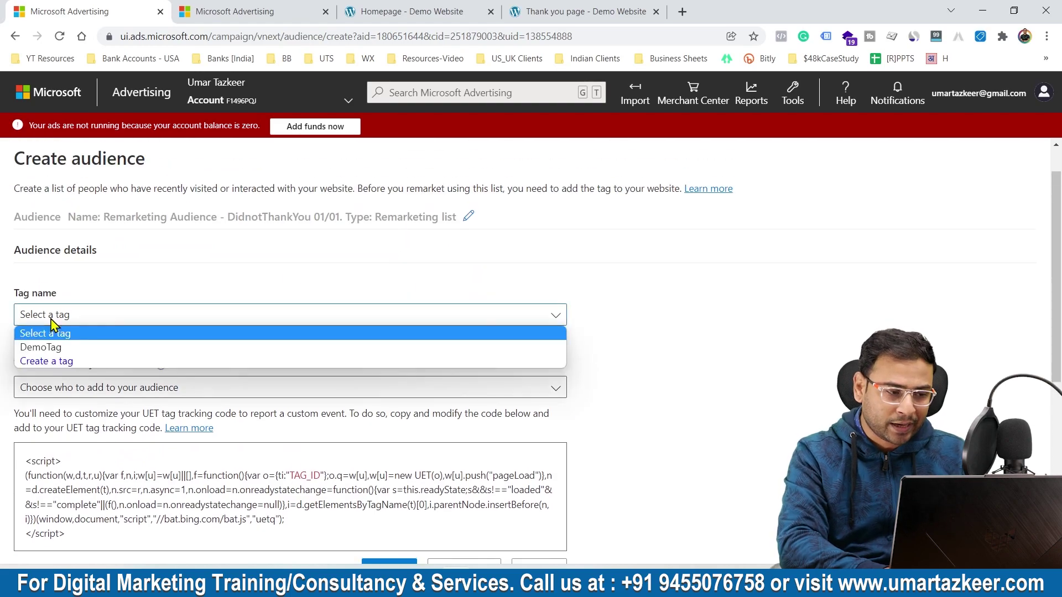
left_click(66, 348)
- Check the tag ID on the demo website's home page with UET Tag Helper and return to the audience form
left_click(288, 3)
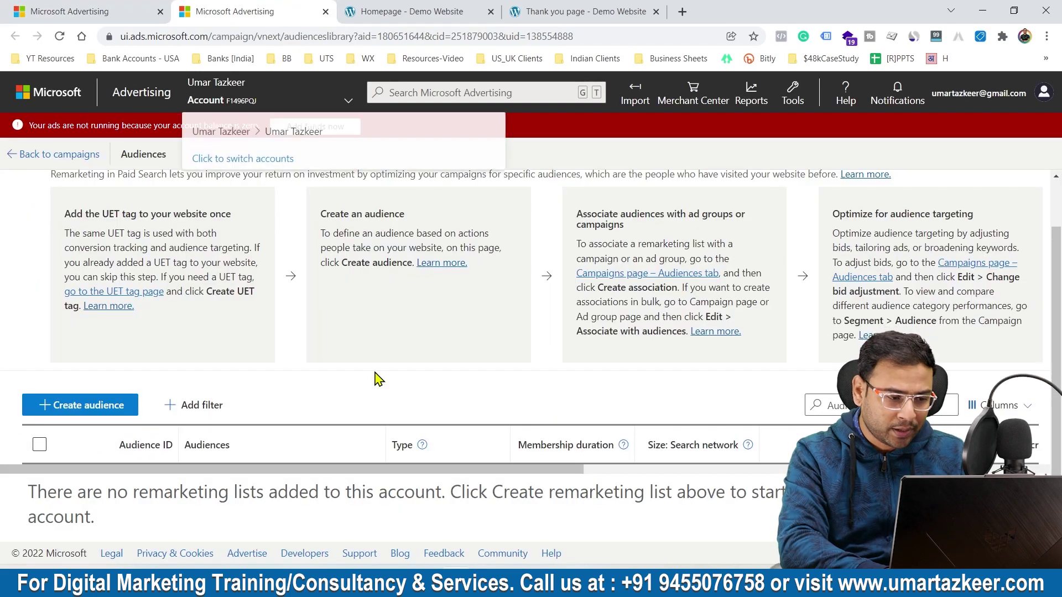
left_click(55, 8)
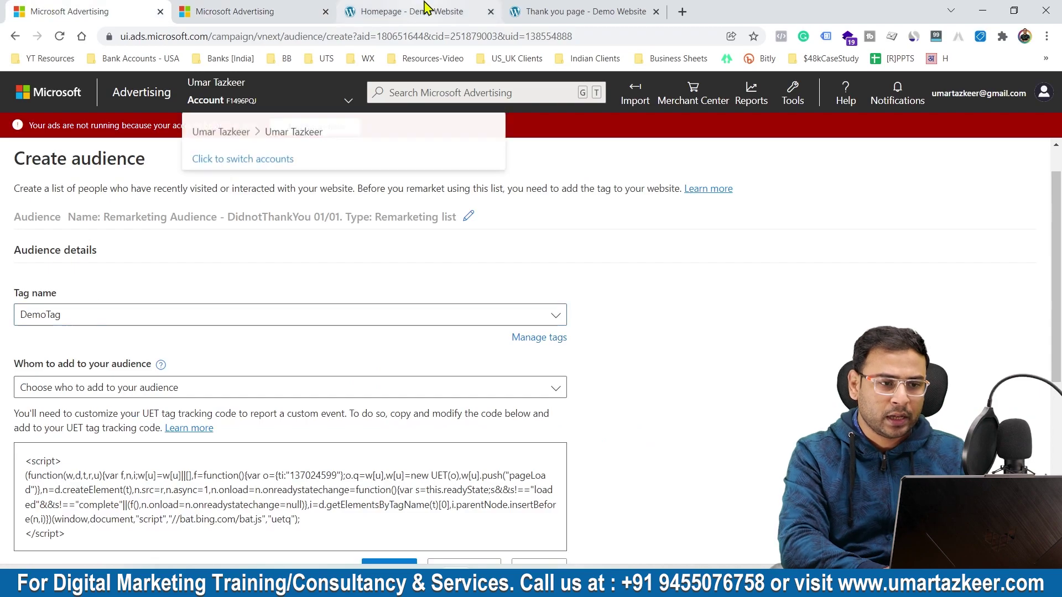
left_click(603, 8)
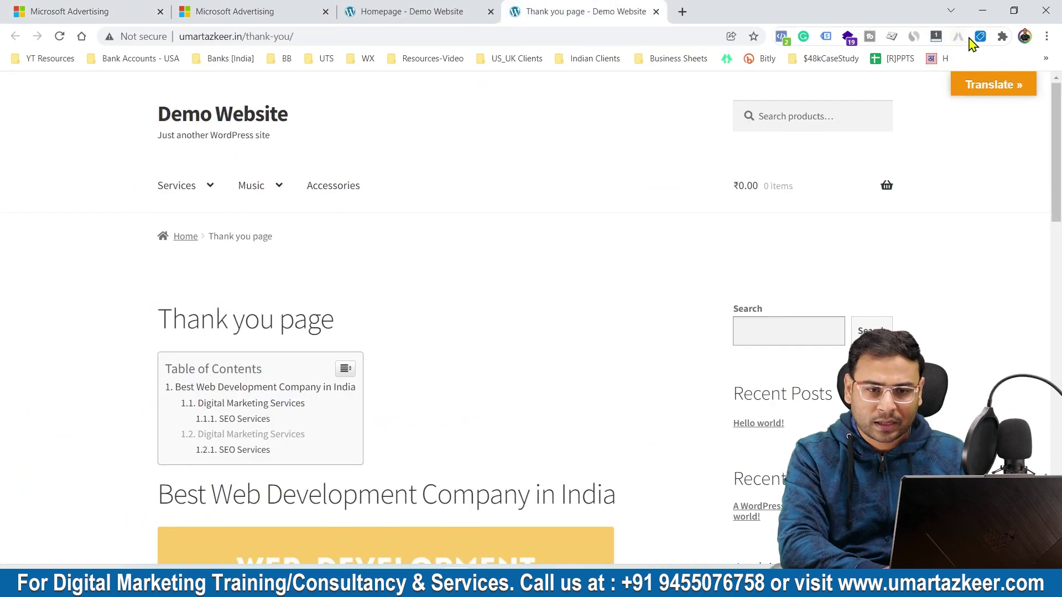
left_click(442, 9)
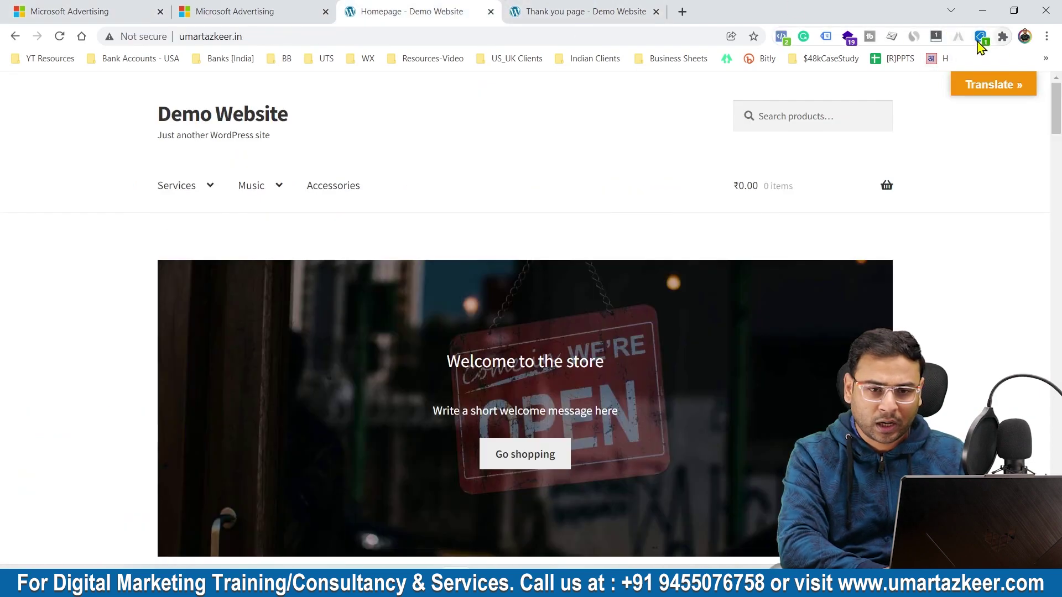
left_click(980, 36)
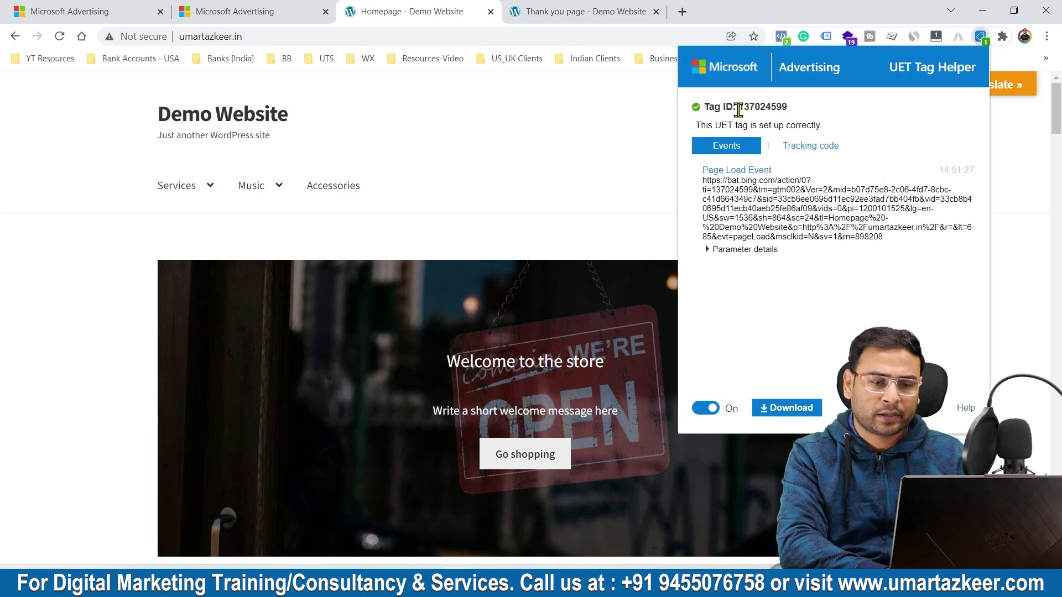
left_click_drag(739, 106, 788, 103)
left_click(563, 142)
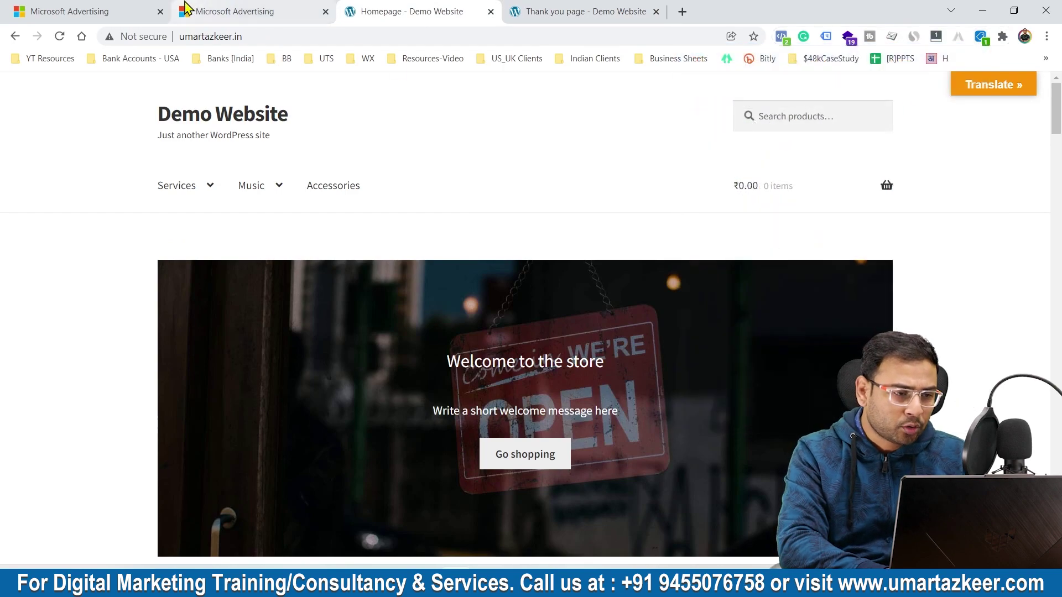
left_click(233, 8)
left_click(78, 8)
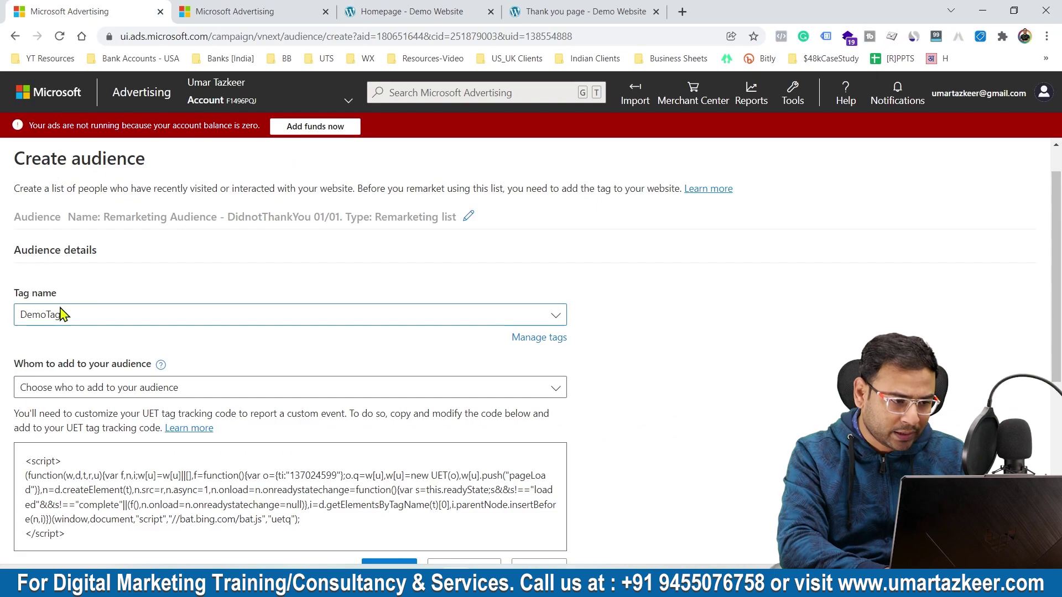
- Set whom to add to the audience to "Visitor of a page who did not visit another page"
scroll(299, 369, "down", 2)
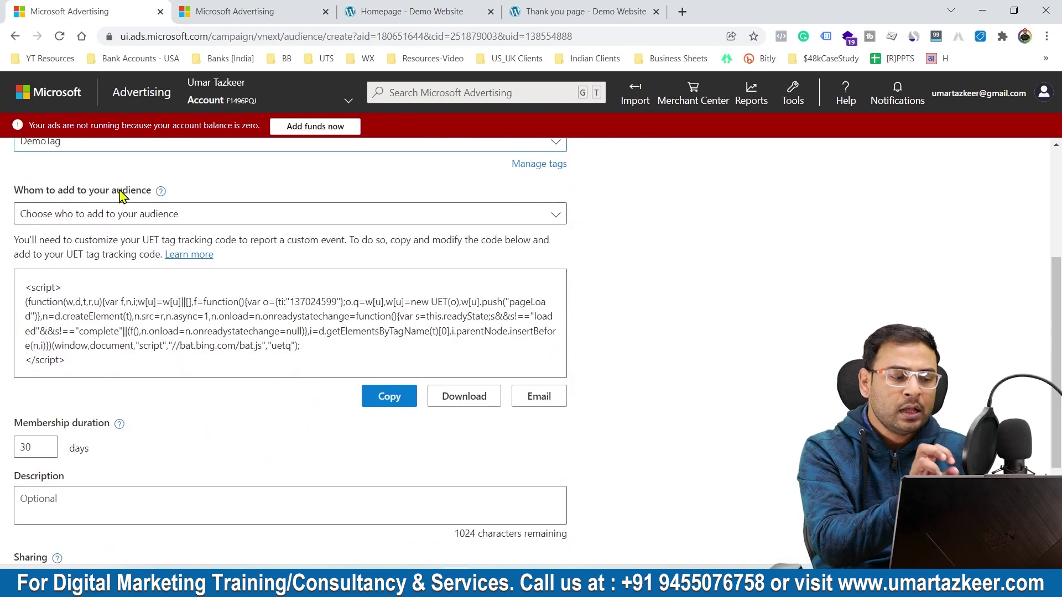
left_click(206, 211)
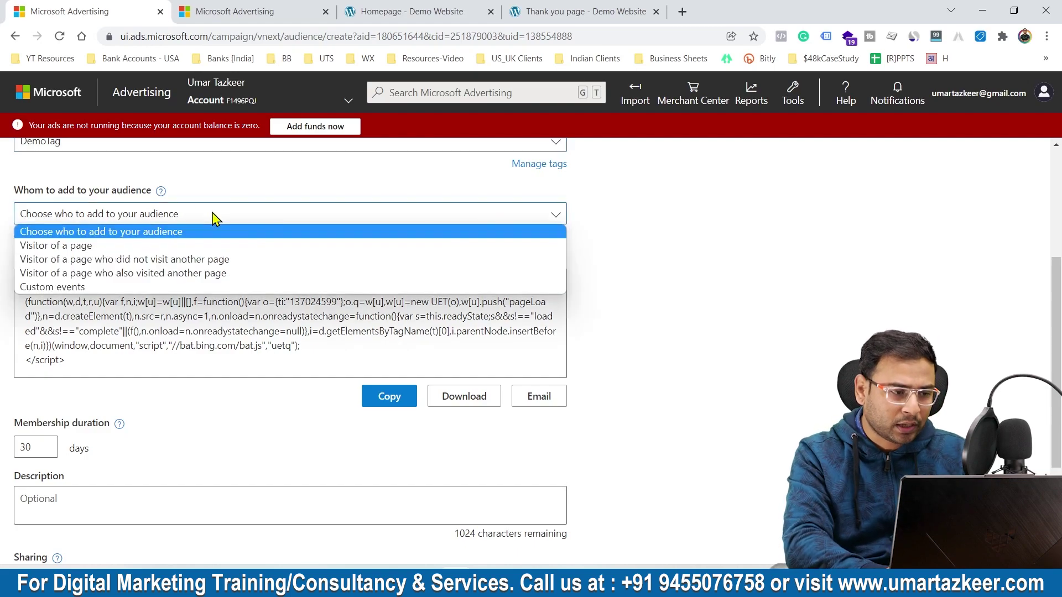
left_click(73, 260)
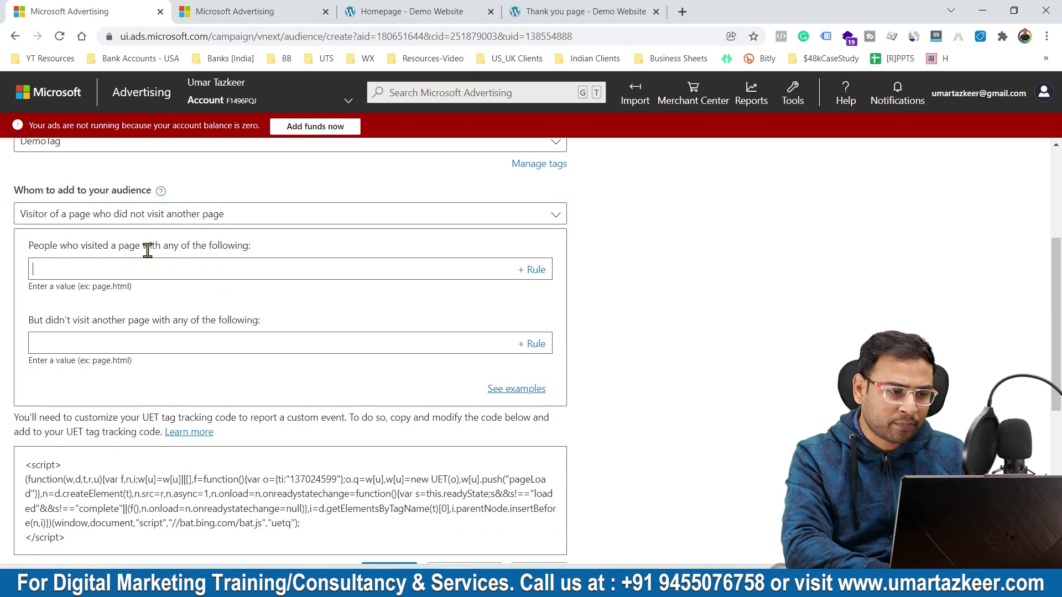
- Add a visited-page rule with URL equals the demo website's home page address, copied from its open page
left_click(533, 270)
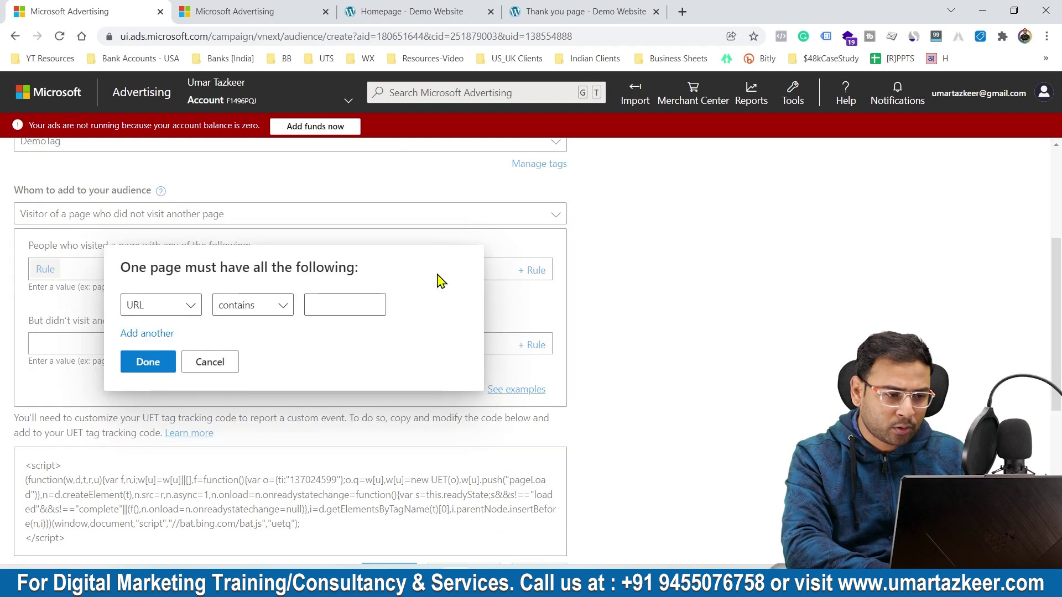
left_click(267, 307)
left_click(262, 324)
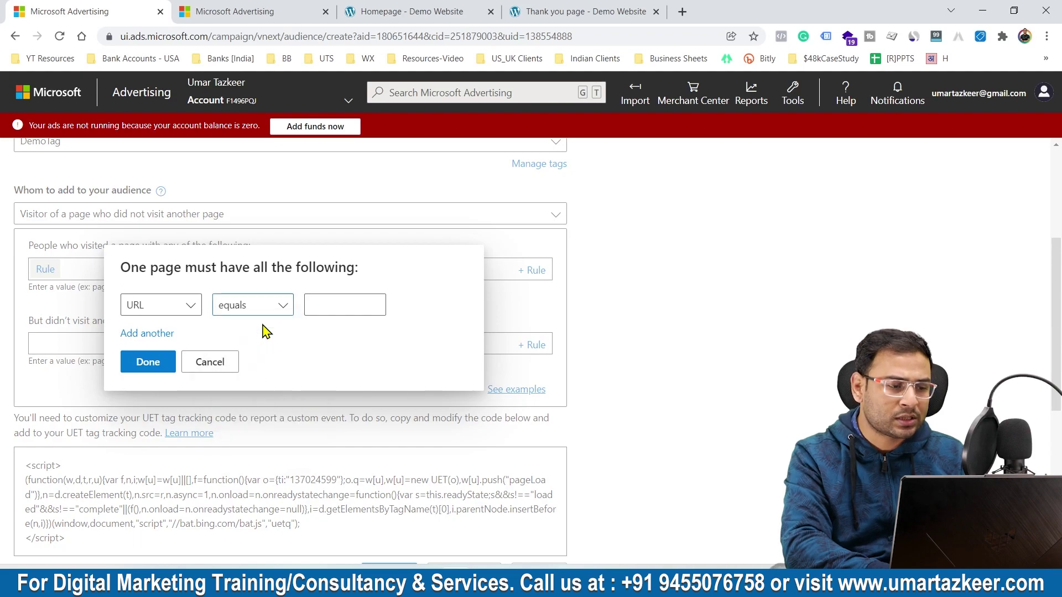
left_click(333, 305)
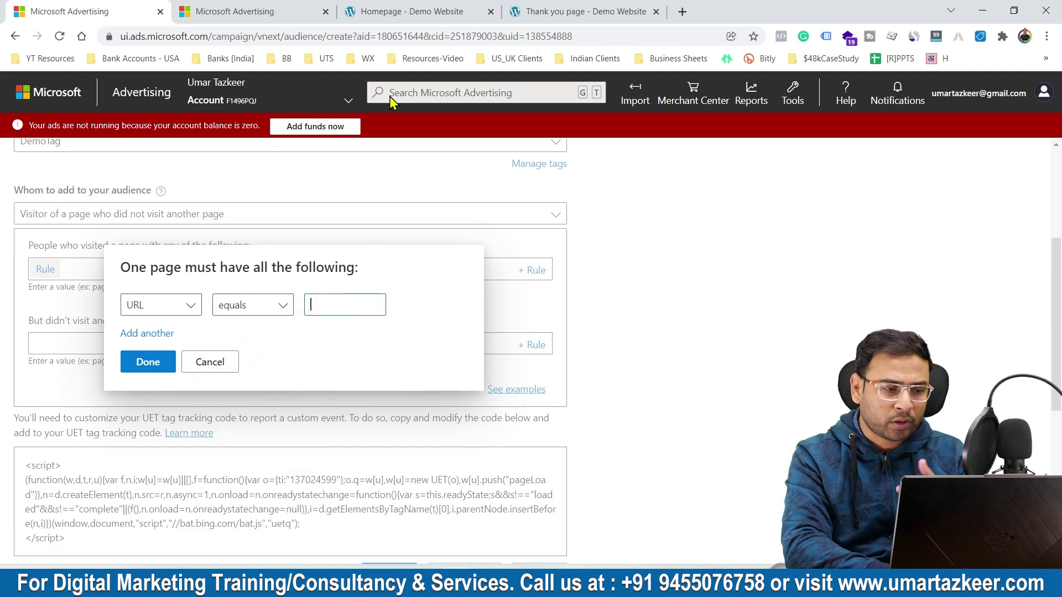
left_click(449, 9)
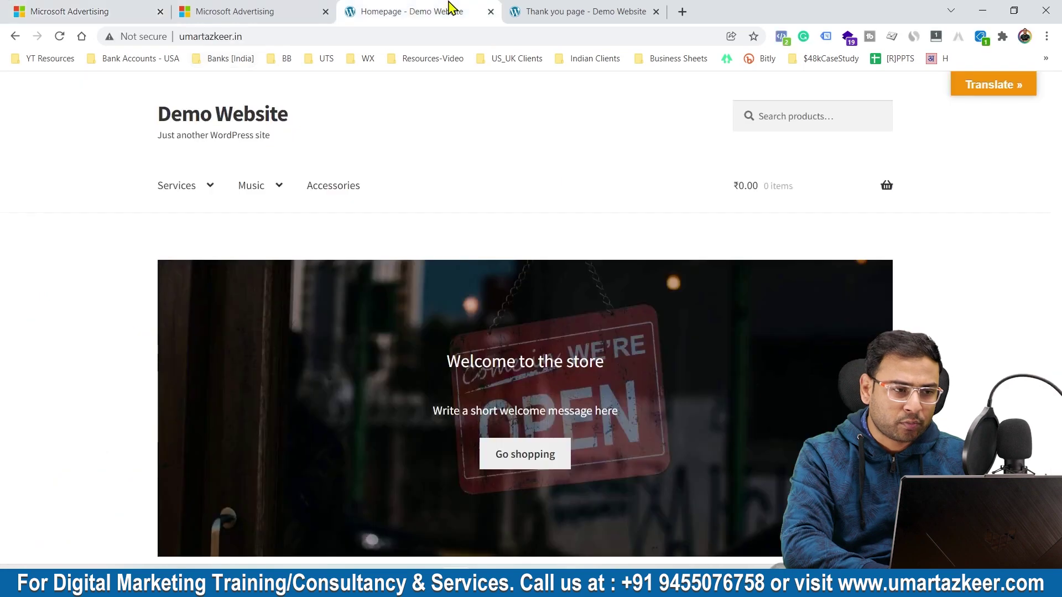
left_click(326, 38)
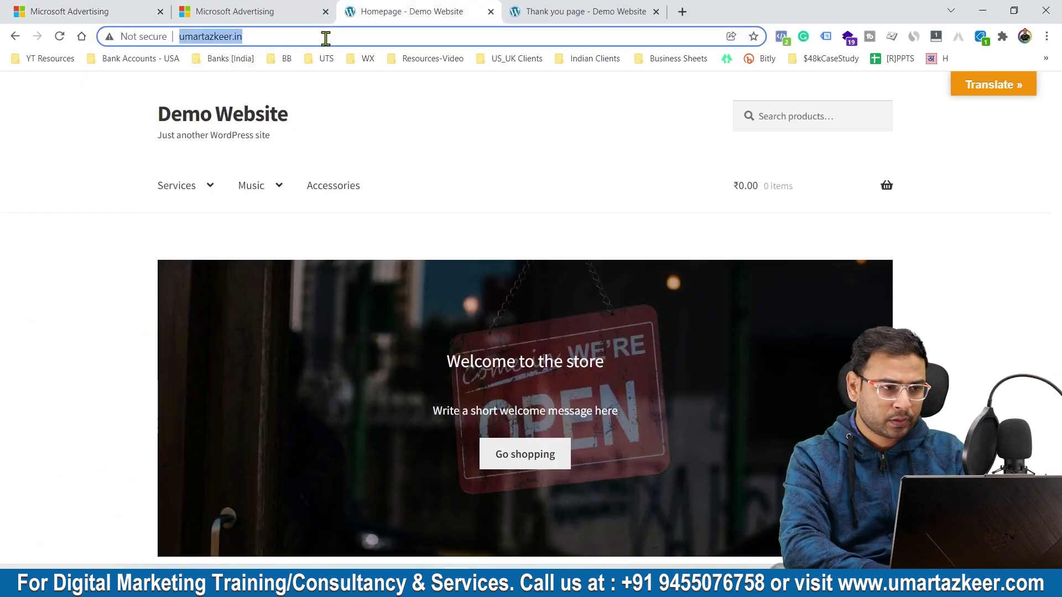
left_click(260, 10)
left_click(141, 10)
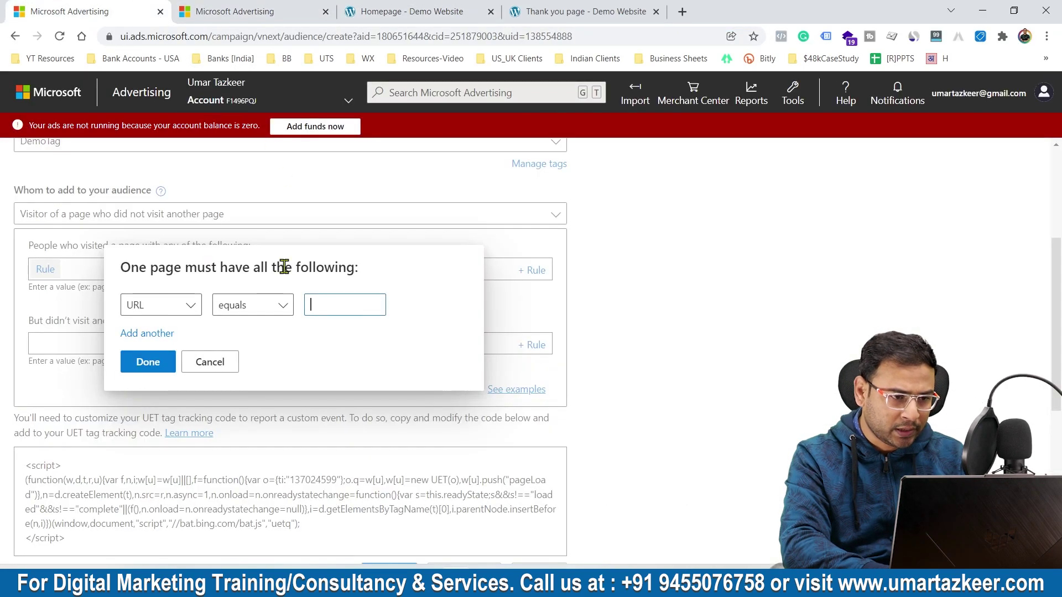
key("ctrl+v")
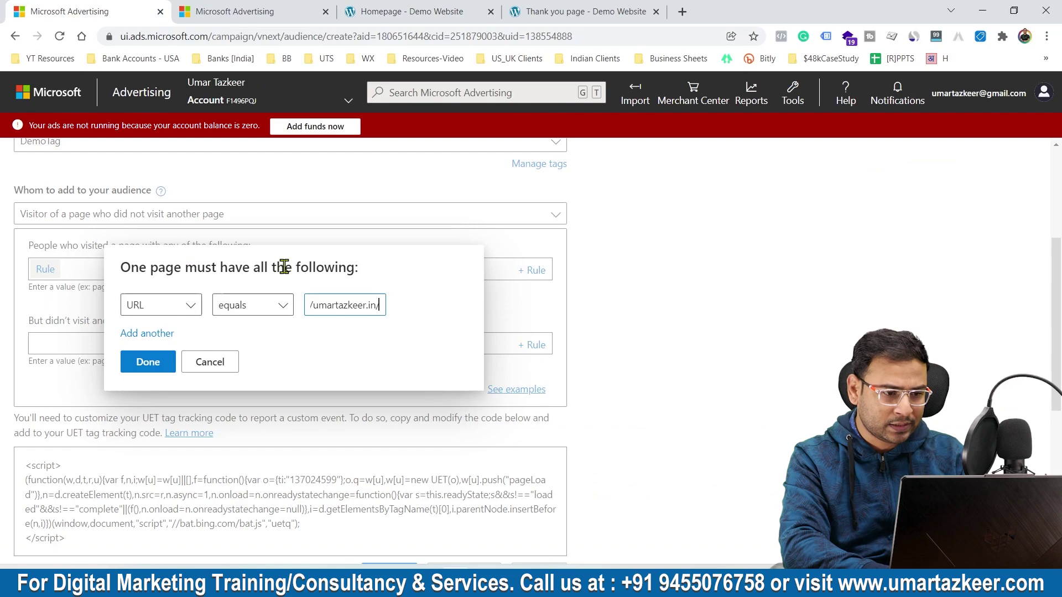
left_click(147, 364)
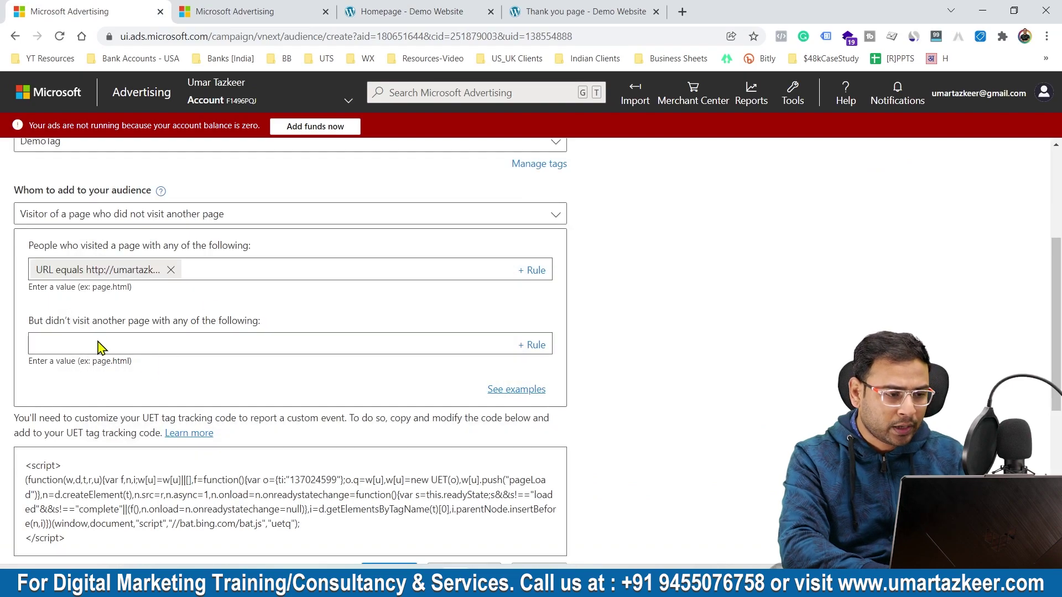
- Add a rule for the page not visited, with URL equals the demo website's Thank you page address
left_click(535, 344)
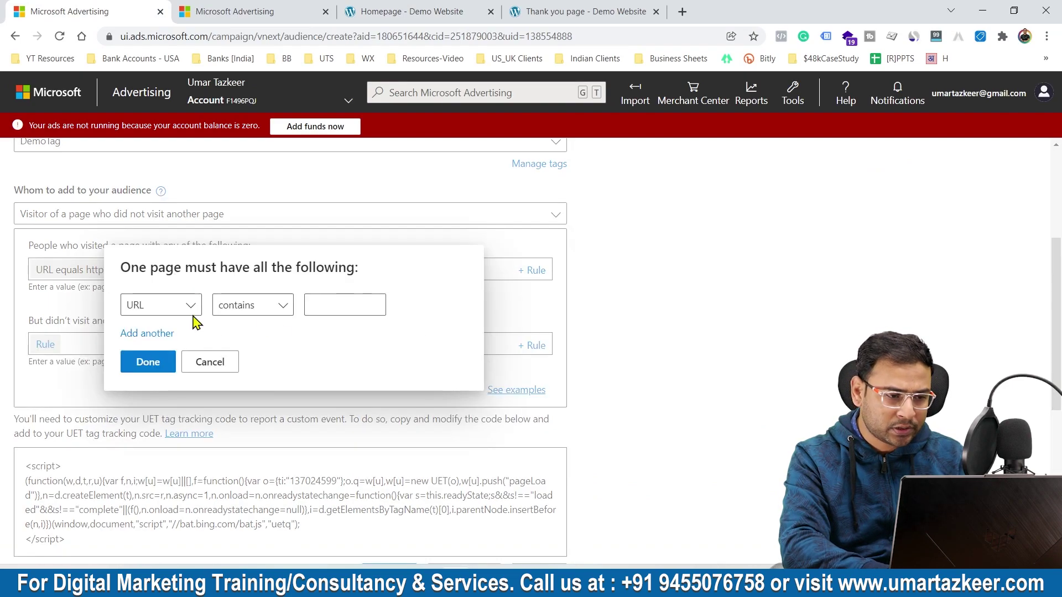
left_click(237, 306)
left_click(254, 335)
left_click(589, 11)
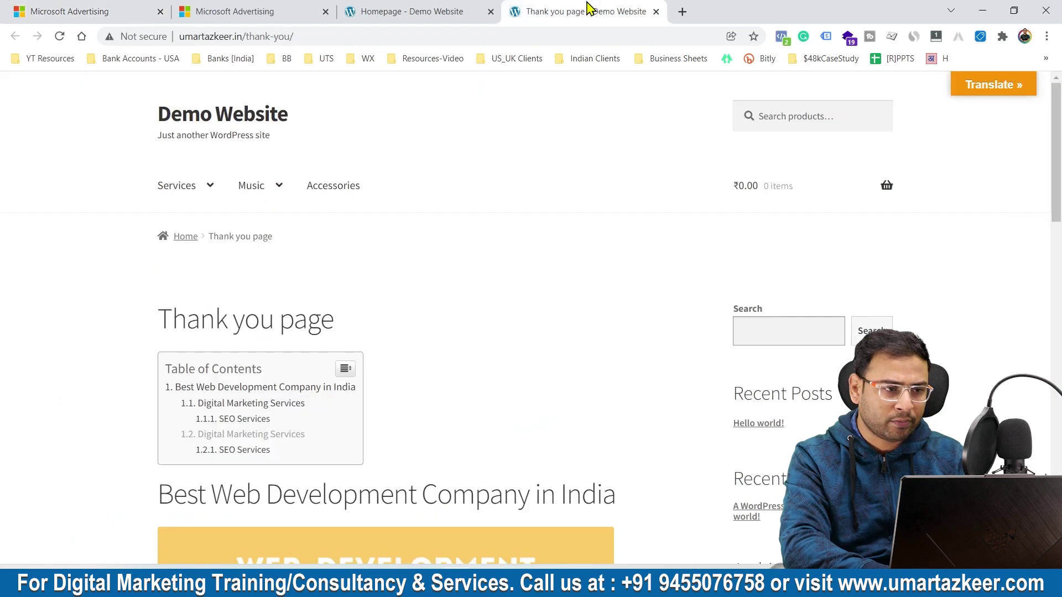
left_click(445, 38)
key("ctrl+a")
key("ctrl+c")
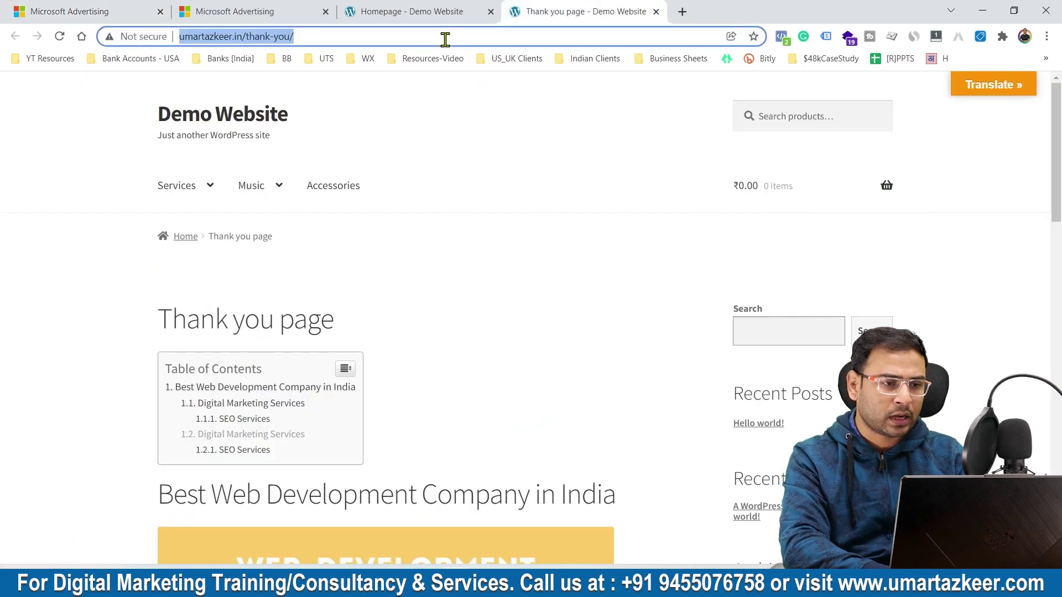
left_click(399, 11)
left_click(243, 11)
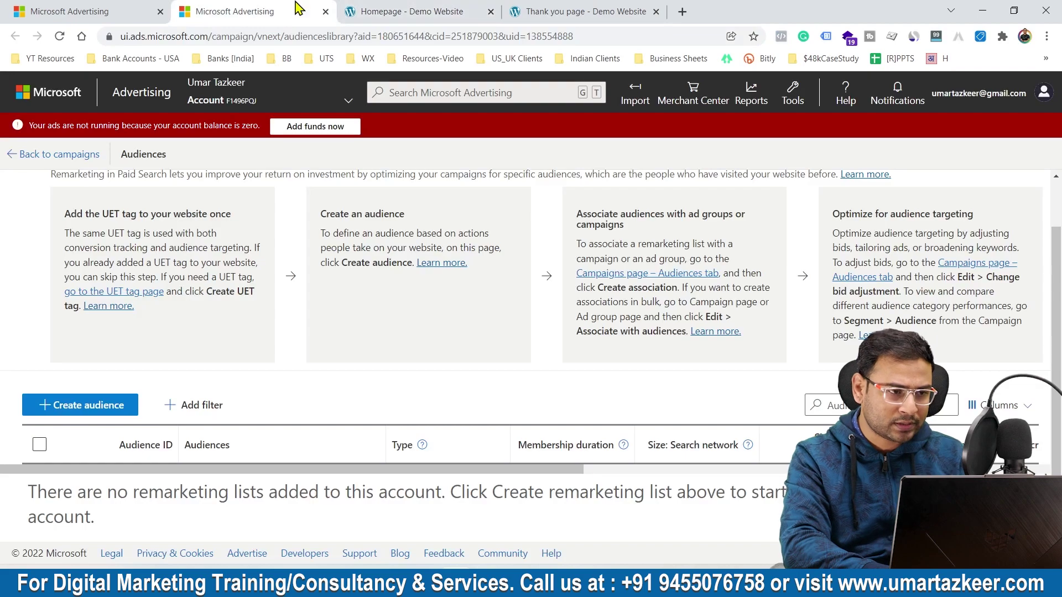
left_click(118, 7)
left_click(334, 305)
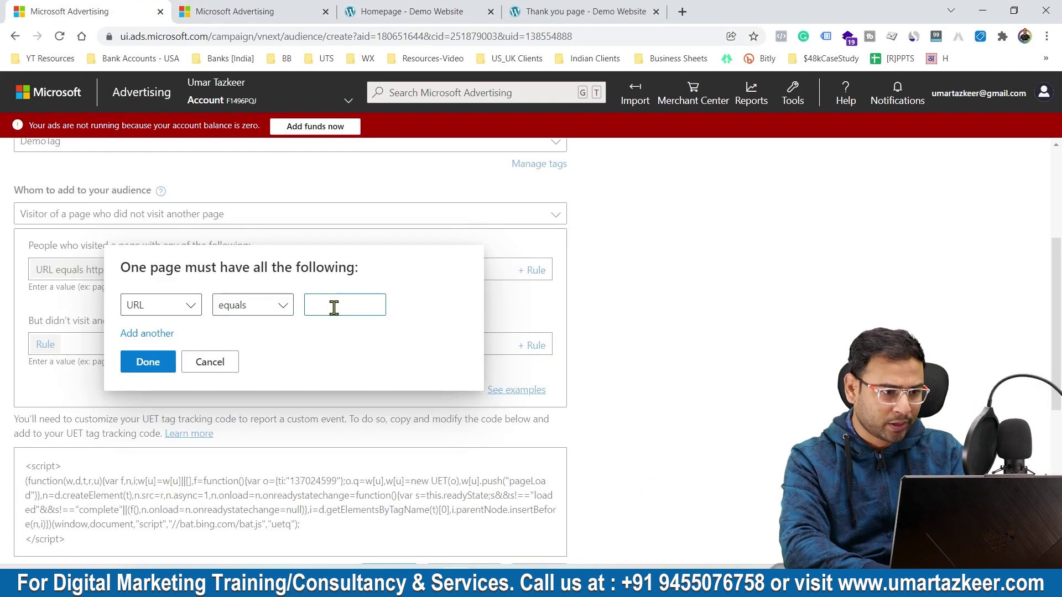
key("ctrl+v")
left_click(136, 360)
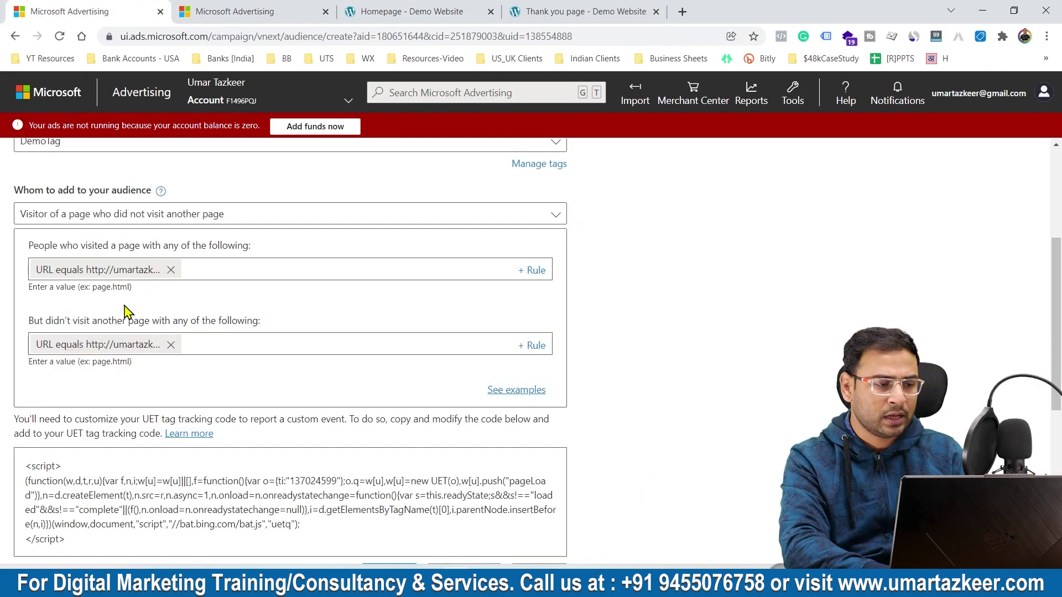
- Save the audience with a 30-day membership duration and sharing limited to the current ad account
scroll(321, 414, "down", 5)
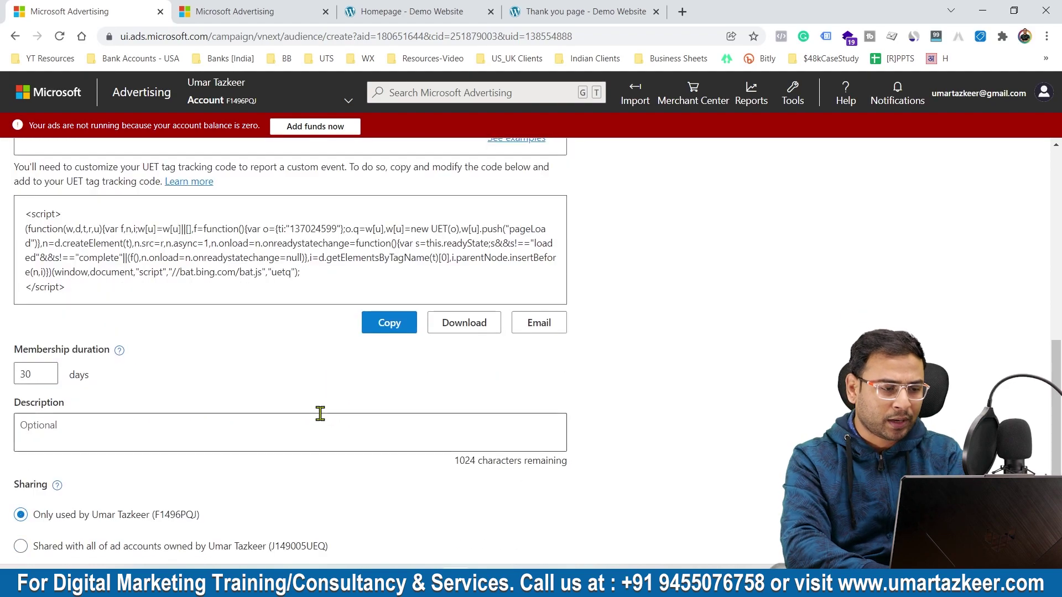
left_click_drag(52, 374, 3, 375)
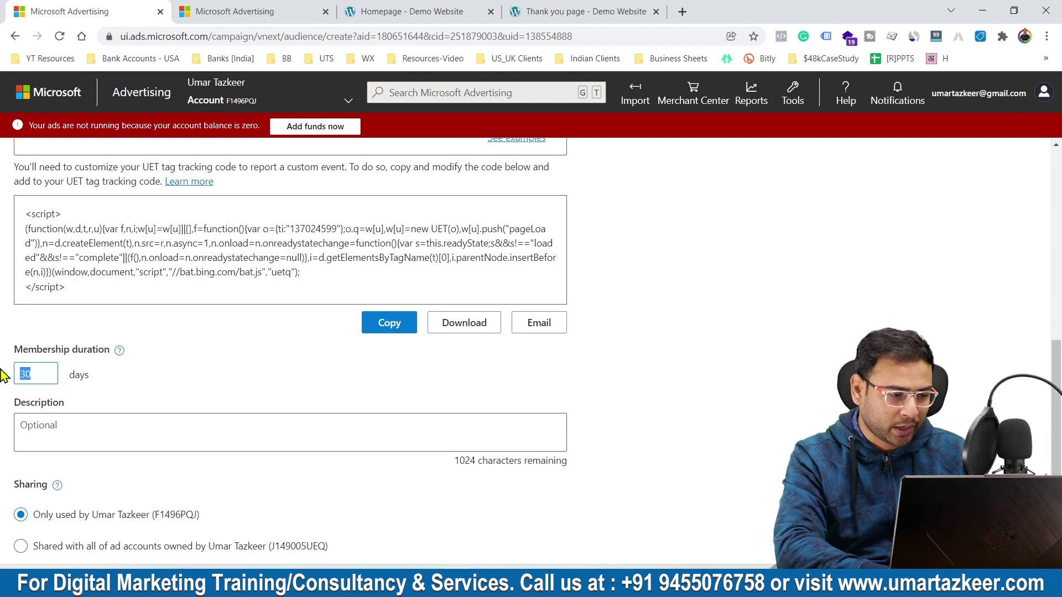
left_click(214, 363)
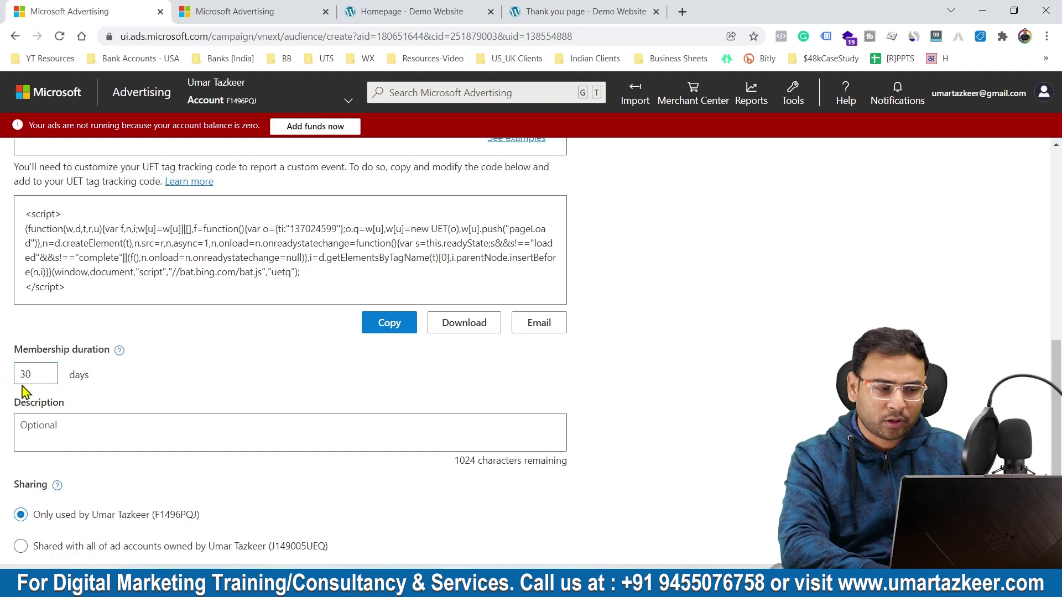
scroll(156, 416, "down", 2)
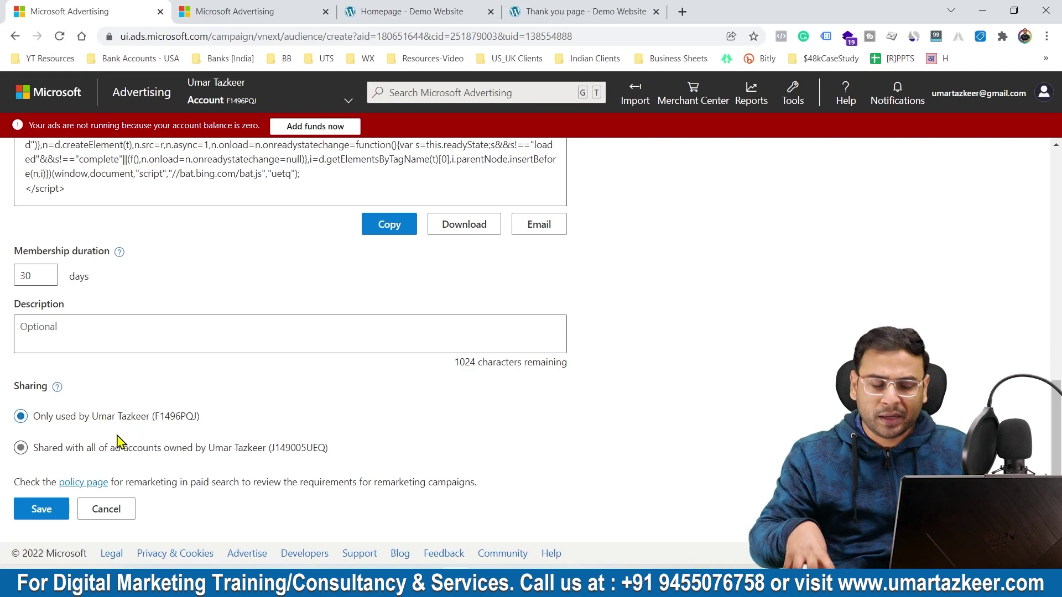
left_click(55, 500)
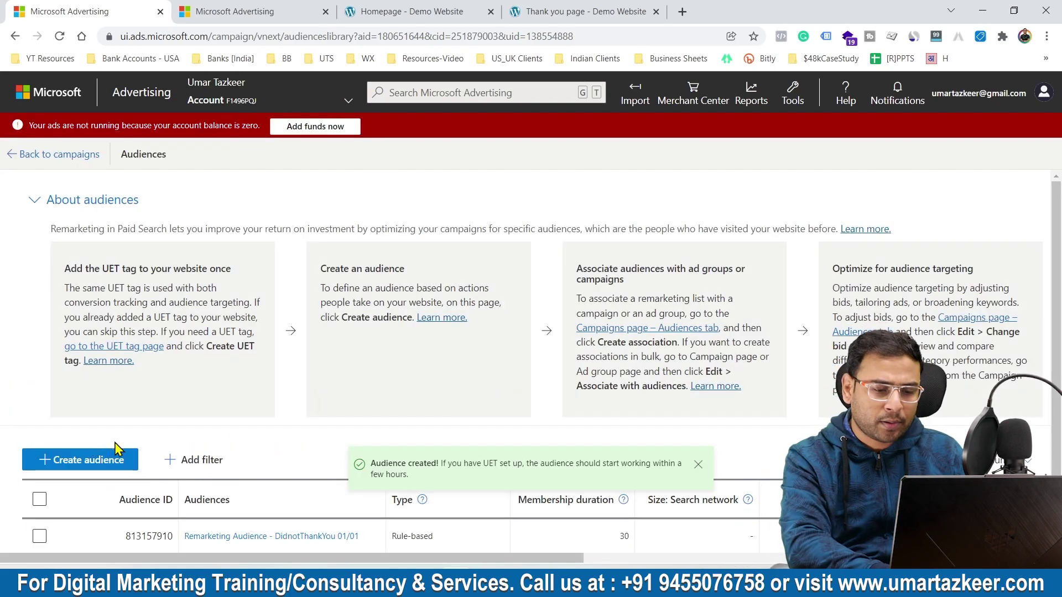
left_click(698, 464)
- Check the new audience's status, UET tag and tracking status in the audience list
scroll(573, 376, "down", 1)
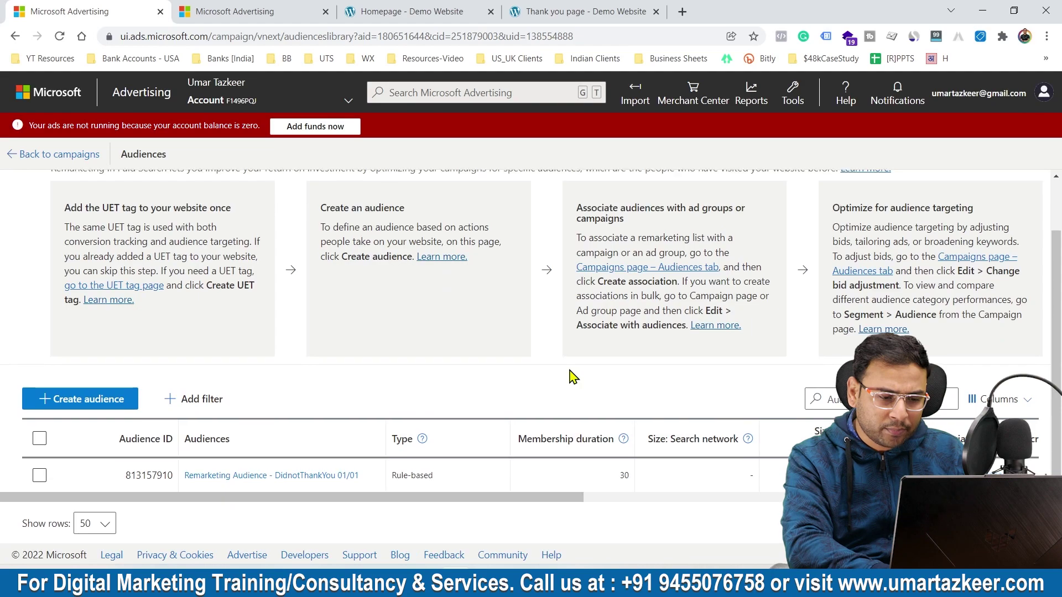
left_click_drag(415, 497, 879, 506)
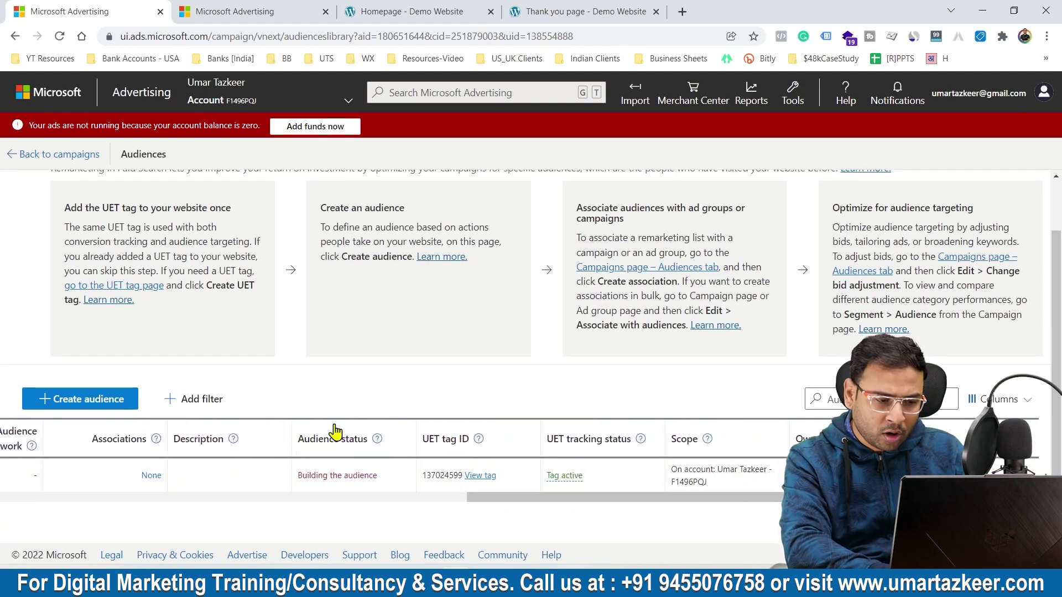
left_click_drag(299, 476, 376, 477)
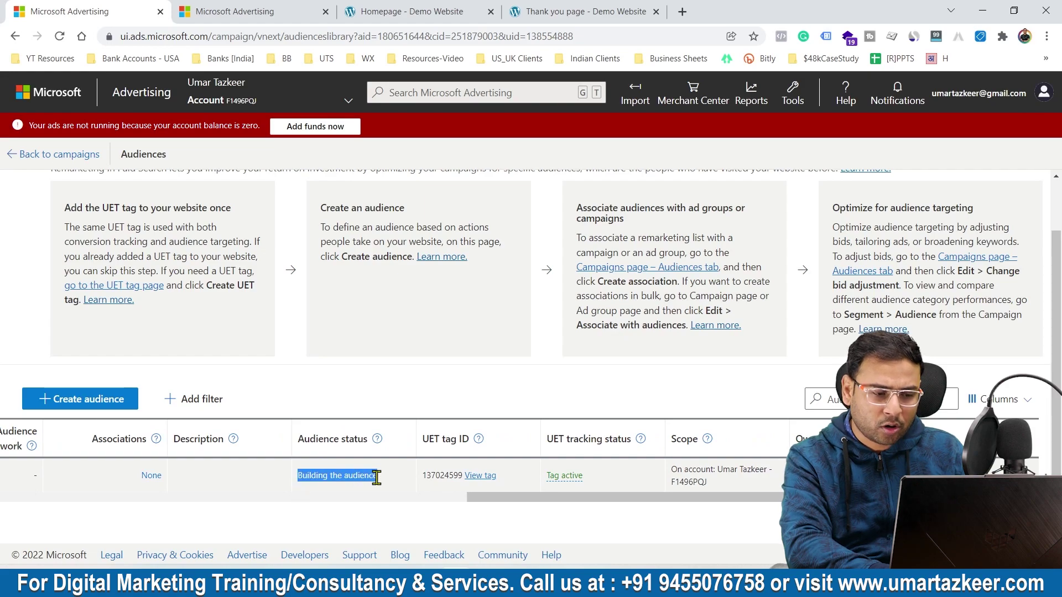
left_click(414, 491)
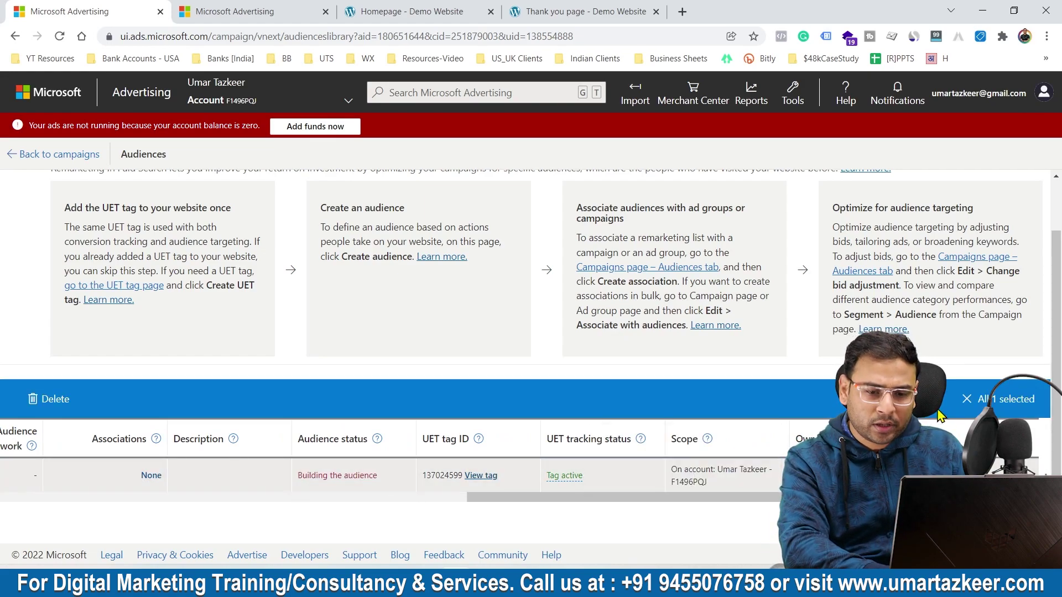
left_click(966, 400)
left_click_drag(739, 500, 270, 501)
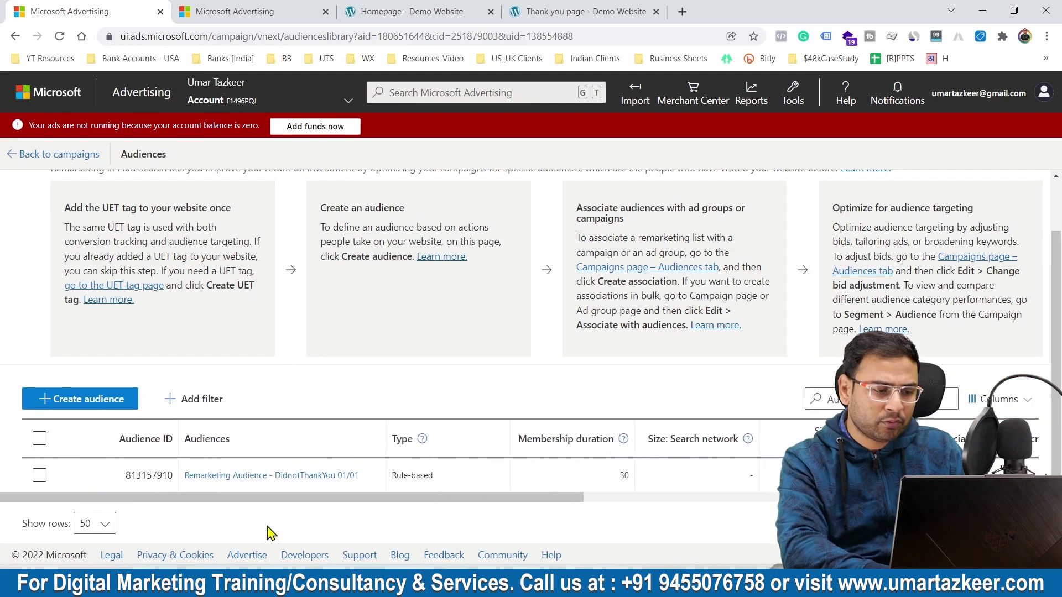